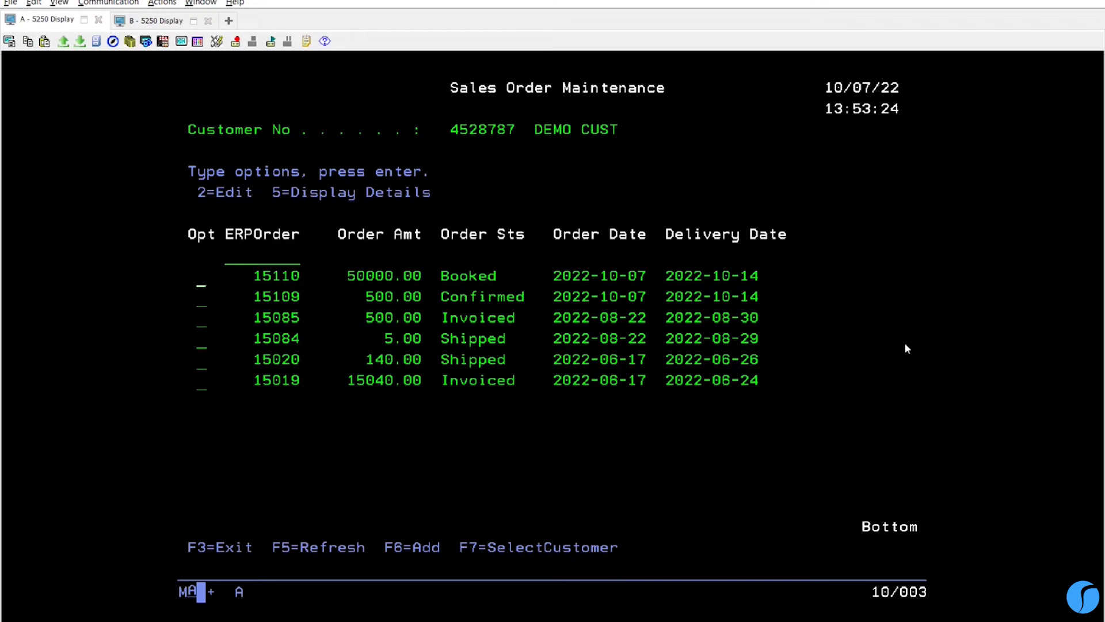
Switch to MySQL Workbench and check the ERP order, amount and status columns of the newest replicated order in the CDCDQ9 results.
key("alt+Tab")
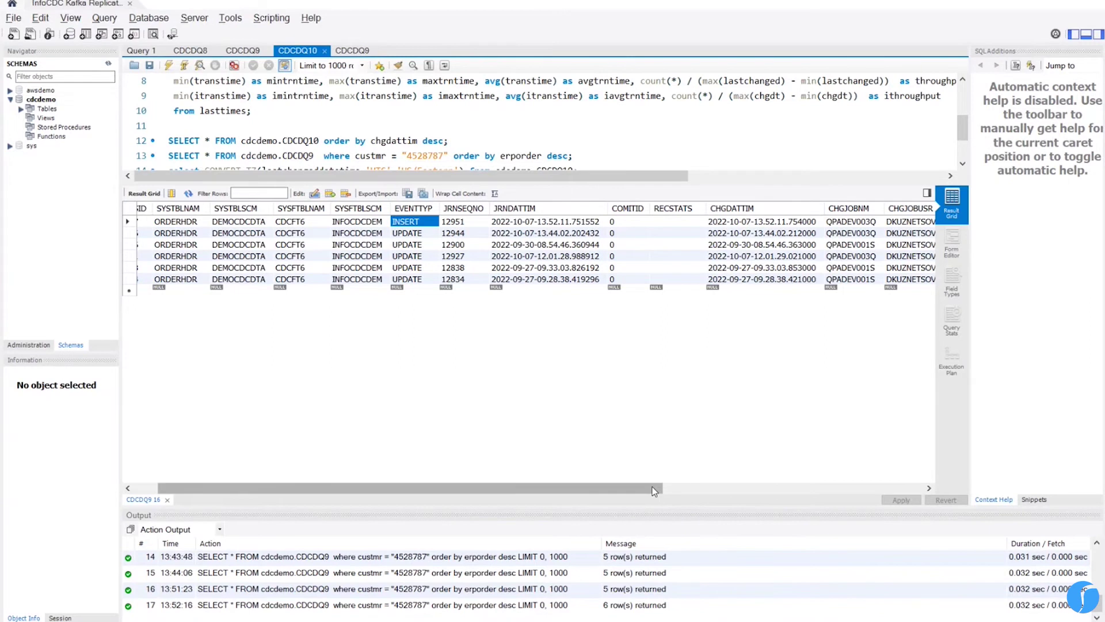
left_click_drag(664, 487, 937, 487)
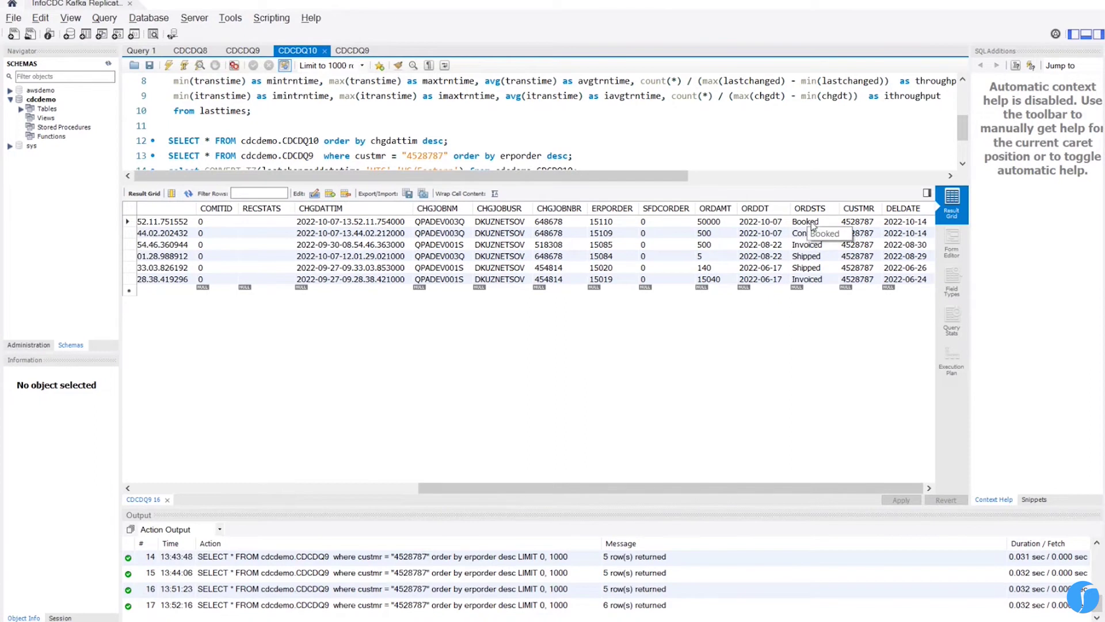
left_click(605, 223)
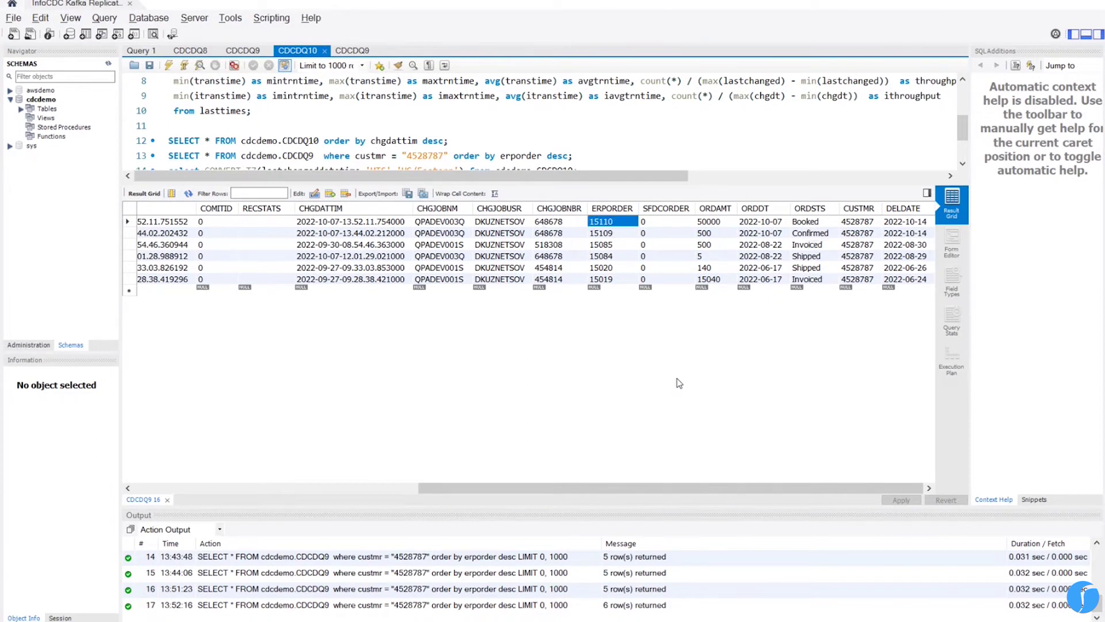
Back in the 5250 display, start a new sales order with item I1, name ITEM 1, quantity 10 and unit price 10.
key("alt+Tab")
left_click_drag(255, 267, 796, 277)
left_click(839, 371)
key("F6")
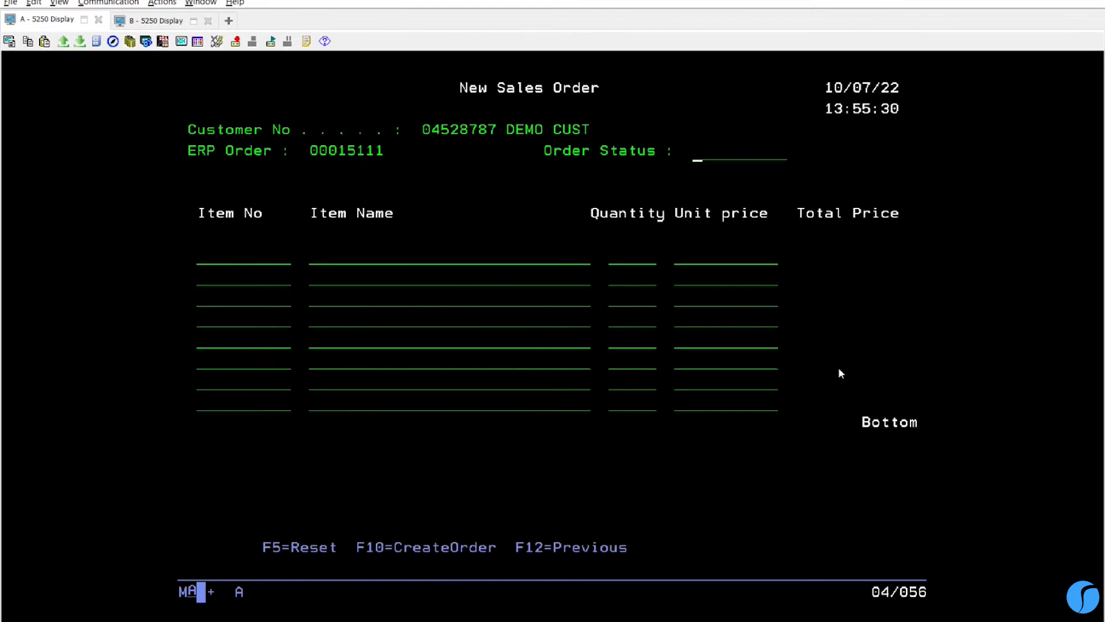
key("Tab")
type("ITEM 1")
key("Tab")
type("ITEM 1")
key("Tab")
type("10")
key("Tab")
type("10")
Add a second order line for item I2, name ITEM 2, quantity 20 and unit price 20, and create the order.
key("Tab")
type("I2")
key("Tab")
type("ITEM 2")
key("Tab")
type("20")
key("Tab")
type("20")
key("Return")
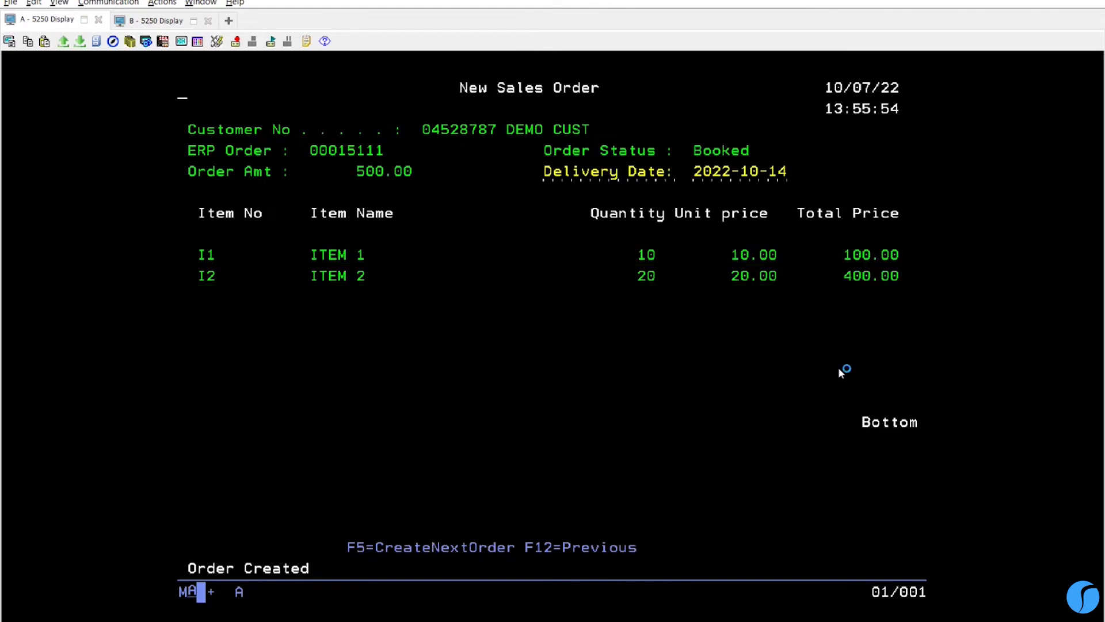
Switch to MySQL Workbench, rerun the customer's CDCDQ9 query and locate the new order's row.
key("alt+Tab")
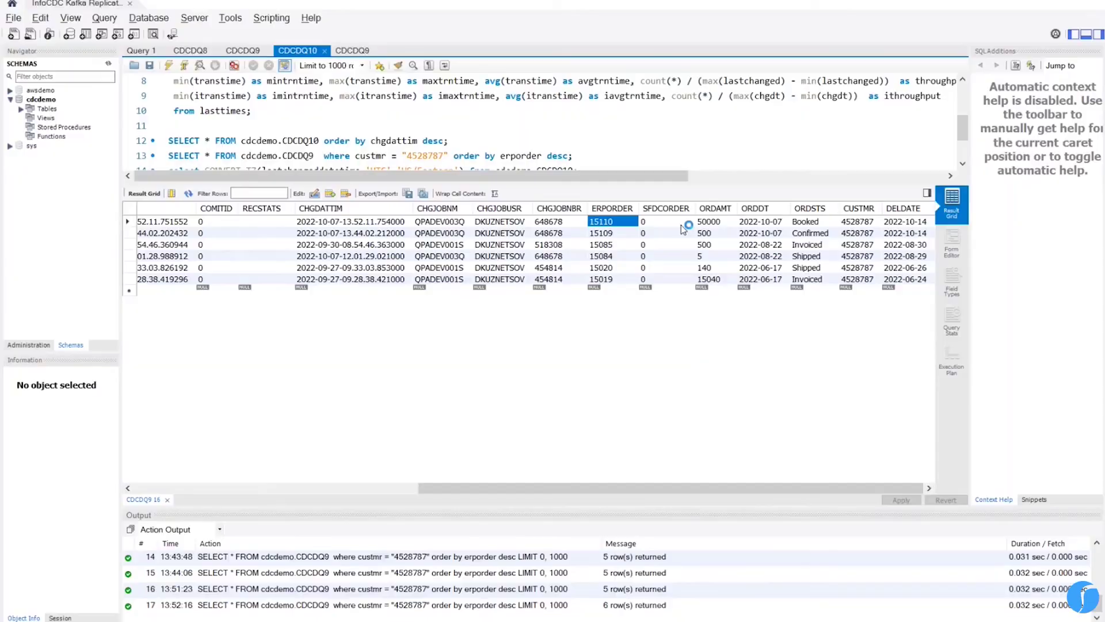
key("ctrl+Return")
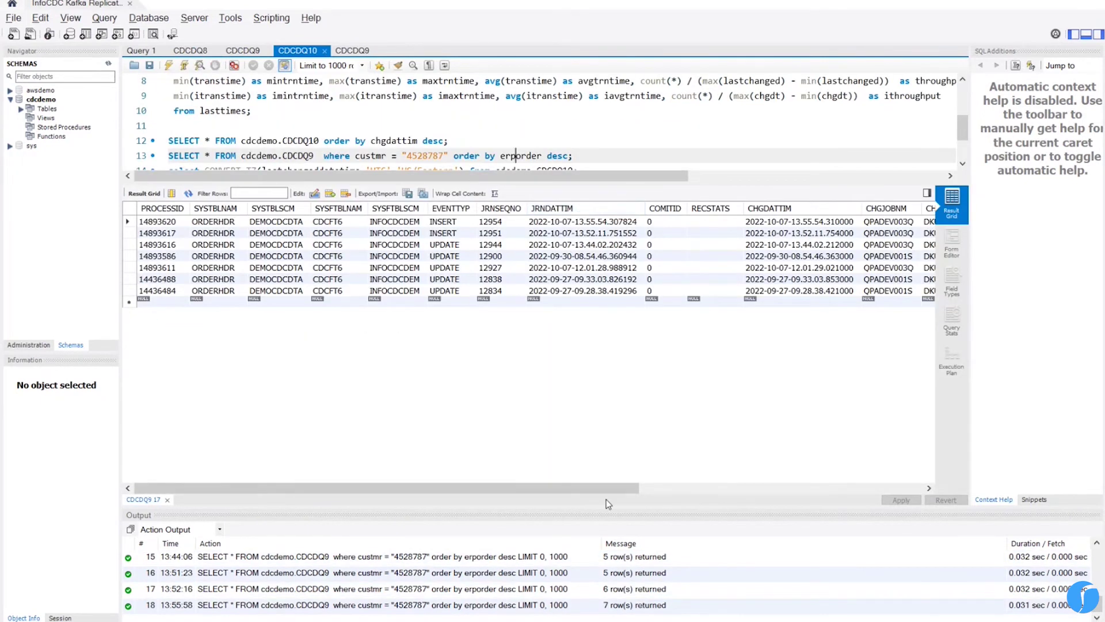
left_click_drag(575, 488, 931, 490)
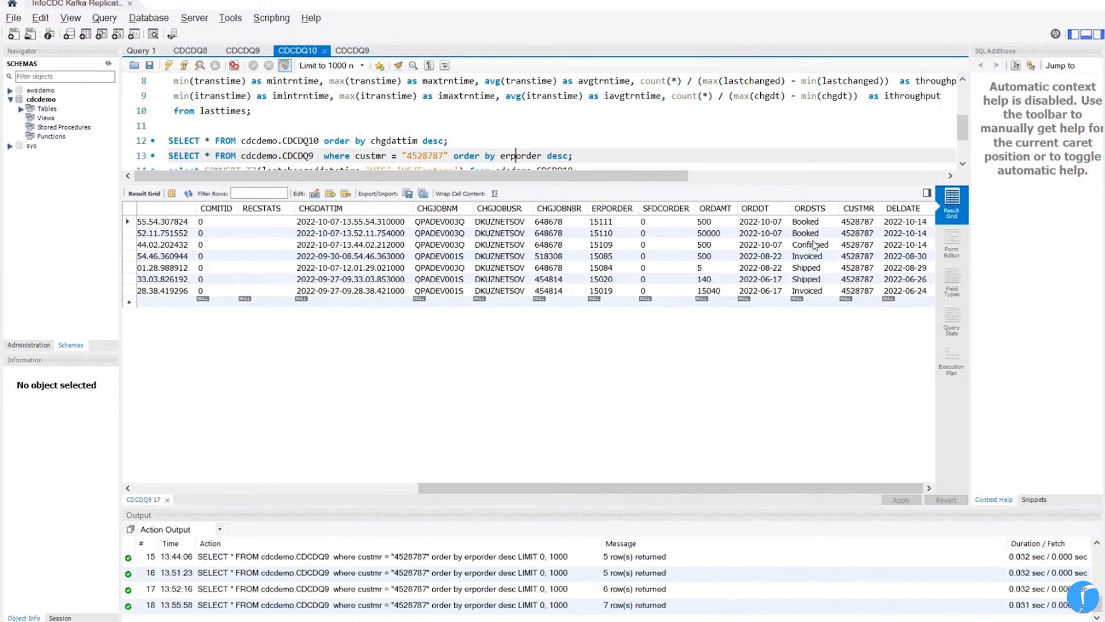
left_click(611, 223)
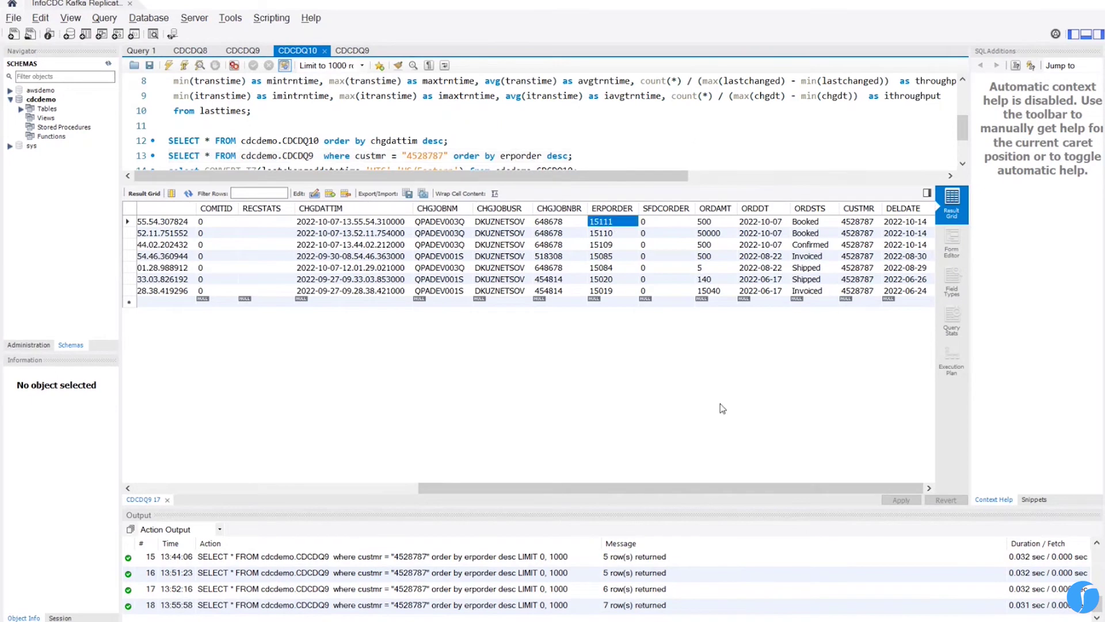
Return to the customer's sales order list in the 5250 display and refresh it.
key("alt+Tab")
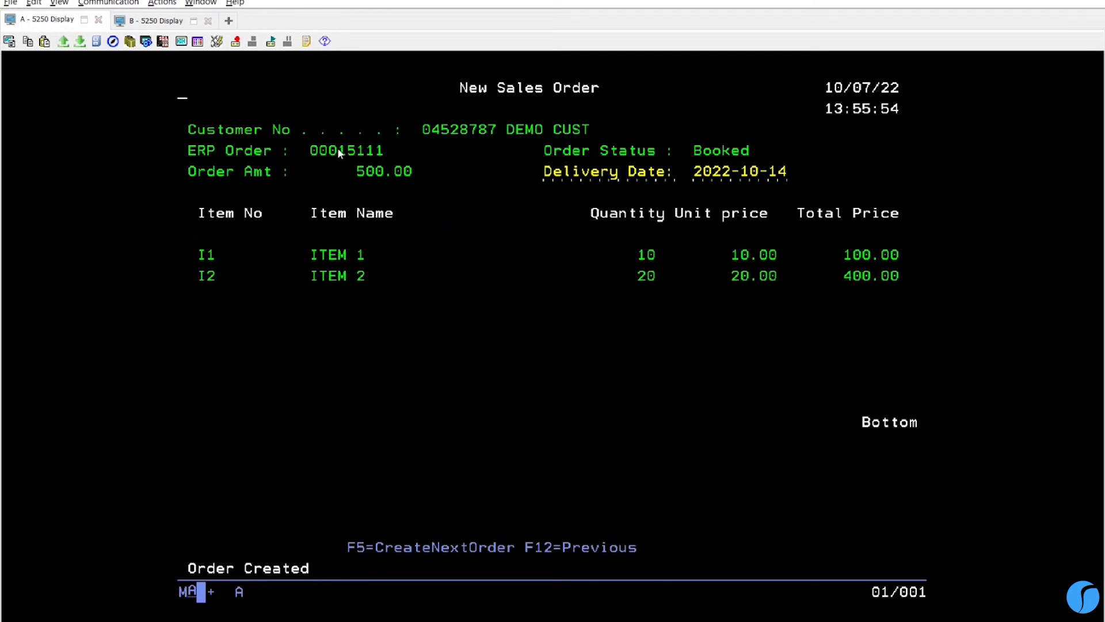
key("F12")
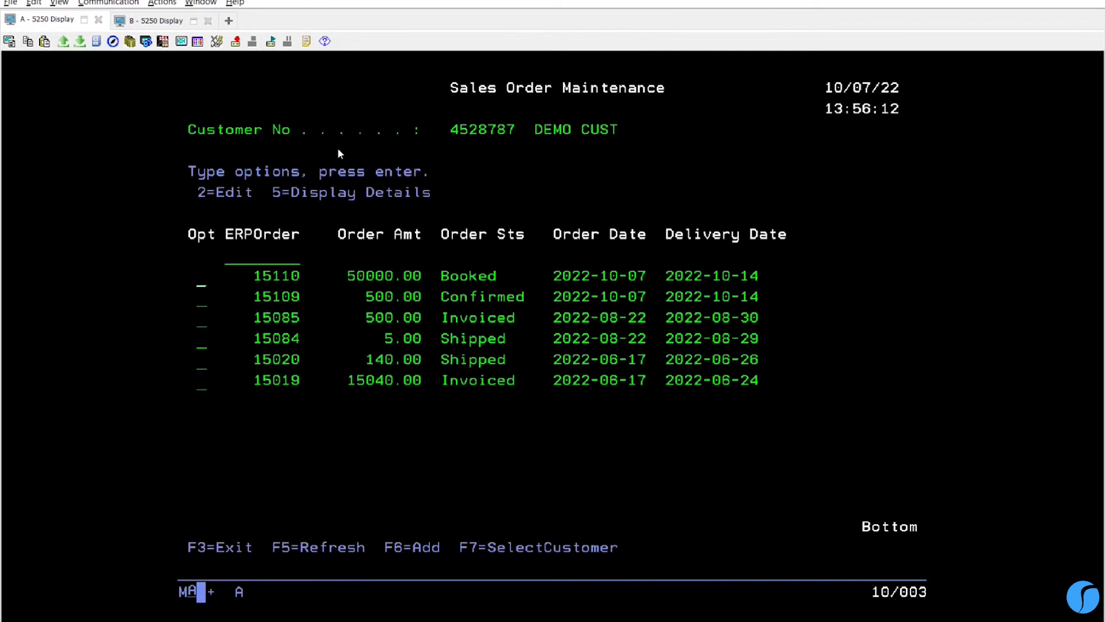
key("F5")
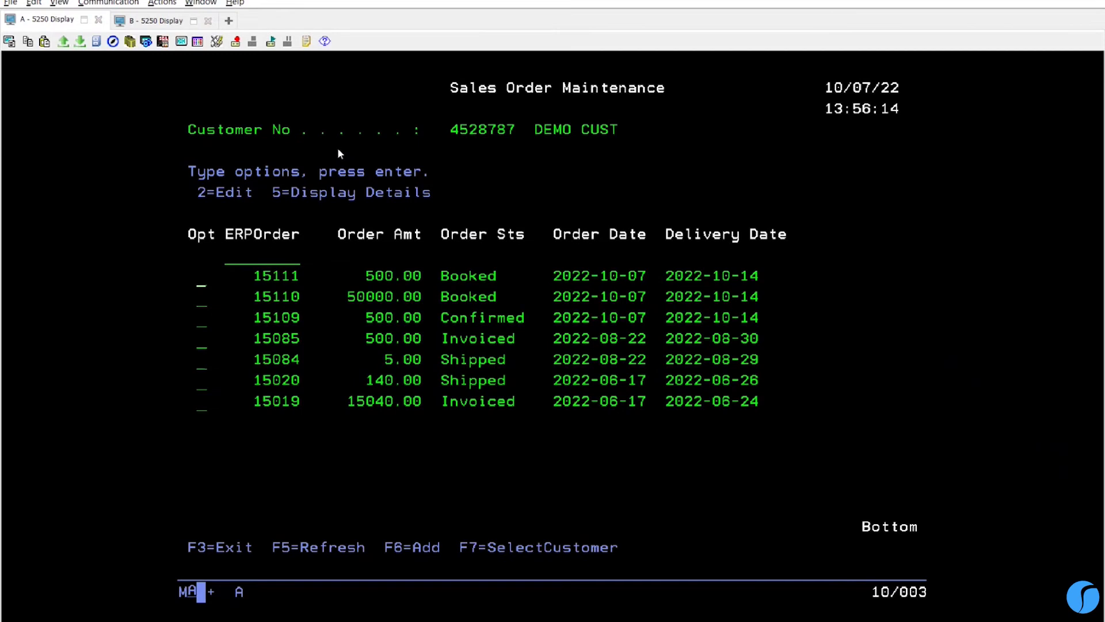
Switch to 5250 session B and examine the CUSTMAS, ORDERDTL and ORDERHDR entries of library DEMOCDCDTA in the tables list.
left_click(155, 20)
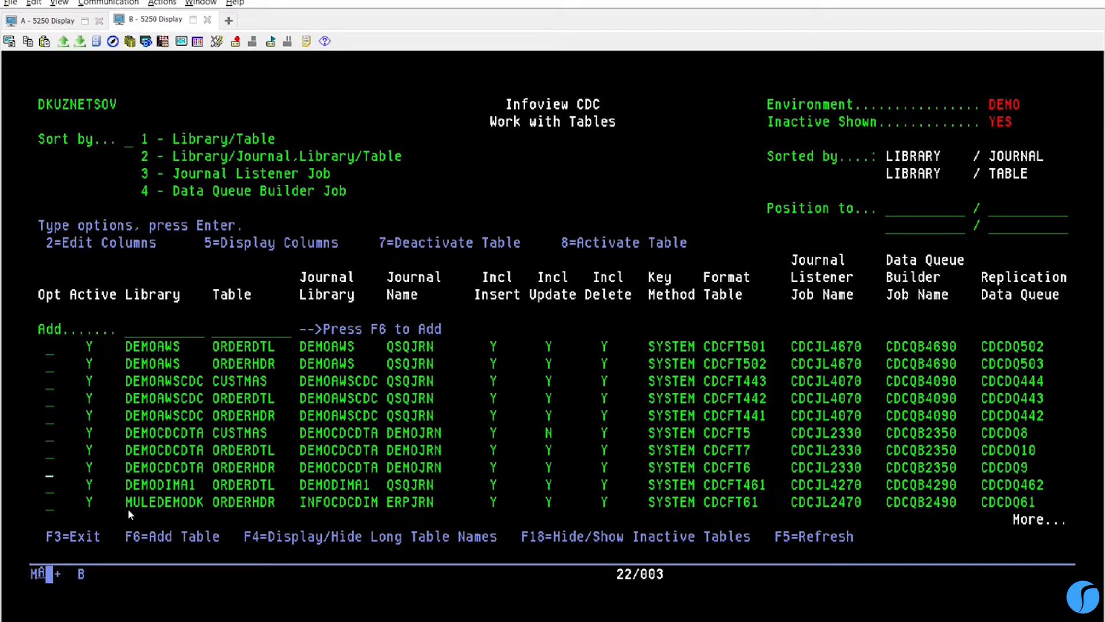
left_click_drag(119, 448, 281, 475)
left_click(145, 470)
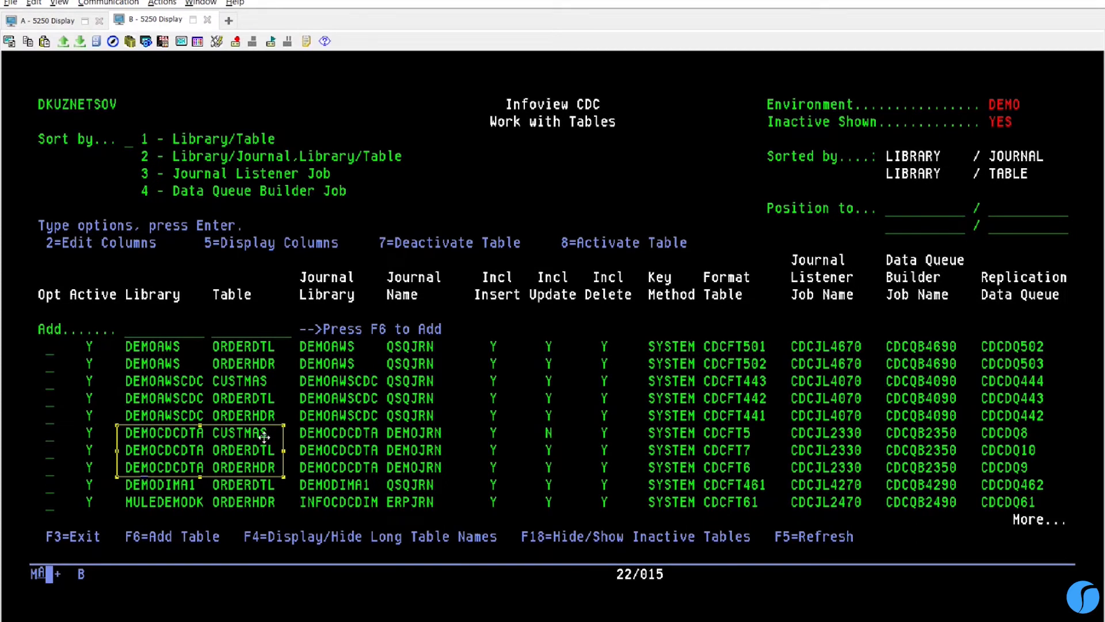
left_click(320, 482)
left_click(319, 480)
left_click(271, 468)
key("shift+Tab")
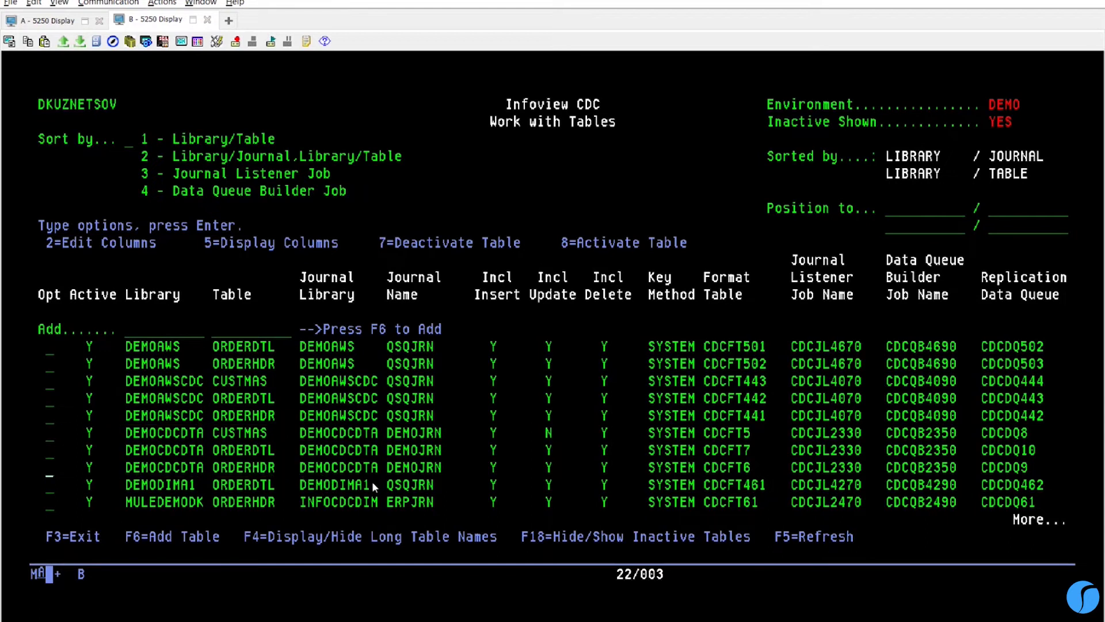
Try to activate the DEMOCDCDTA ORDERHDR table and display its column details.
type("8")
key("Return")
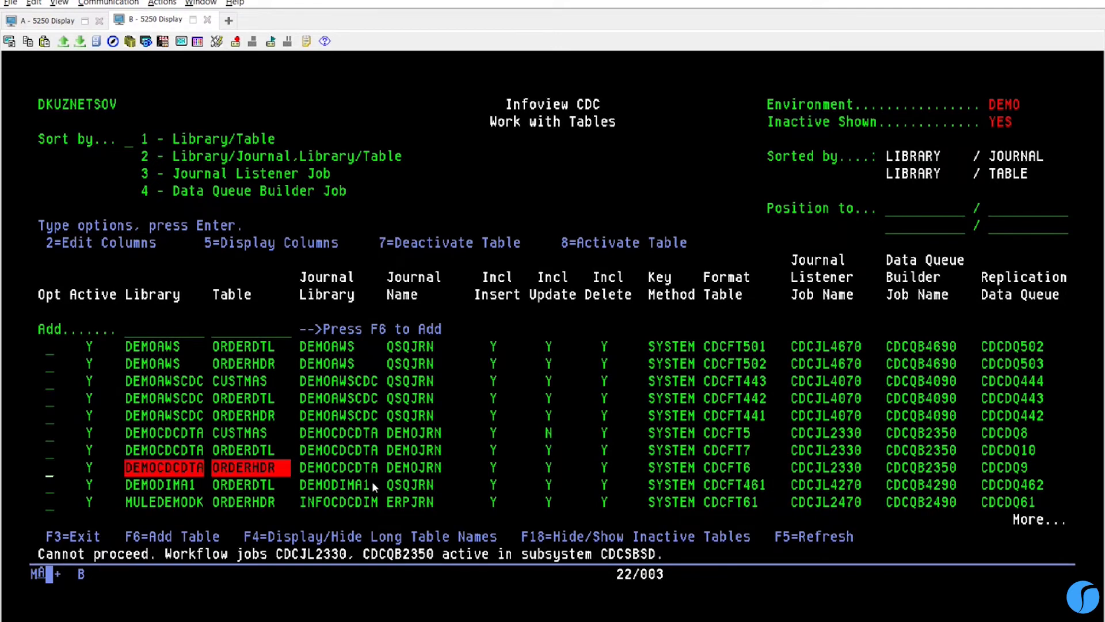
type("5")
key("Return")
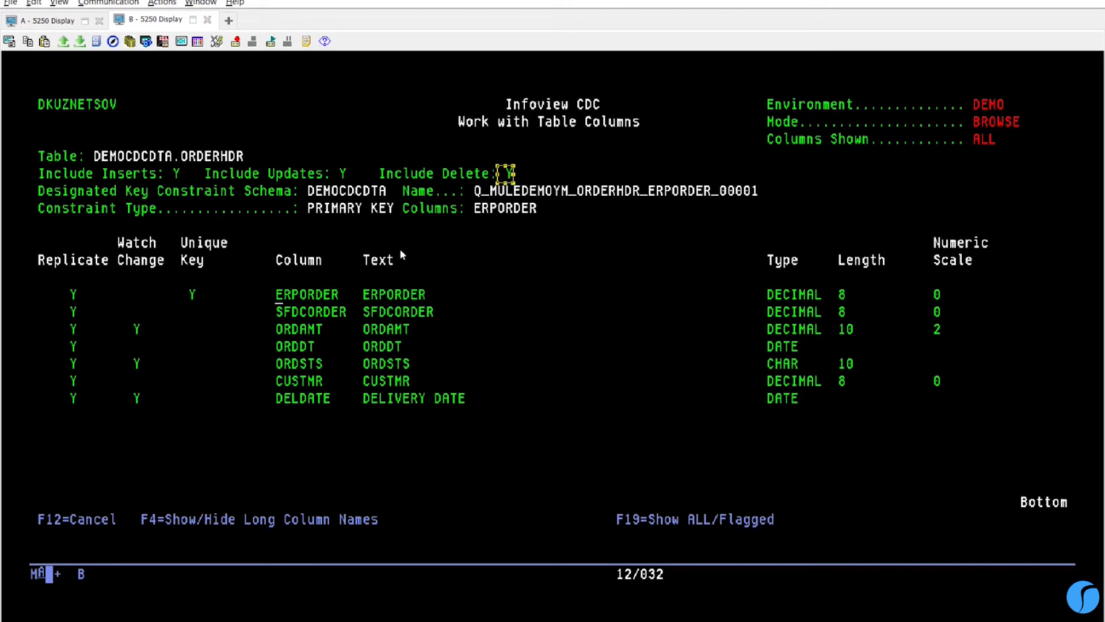
Examine the ORDERHDR column names and their Replicate and Watch Change flags.
left_click_drag(276, 286, 354, 401)
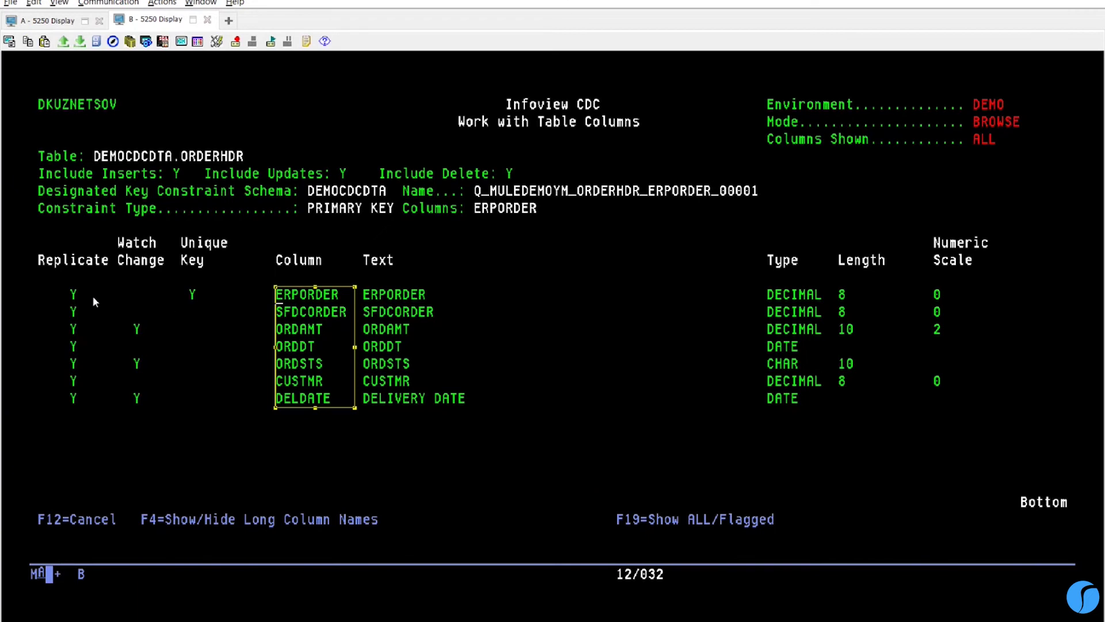
left_click_drag(72, 291, 87, 401)
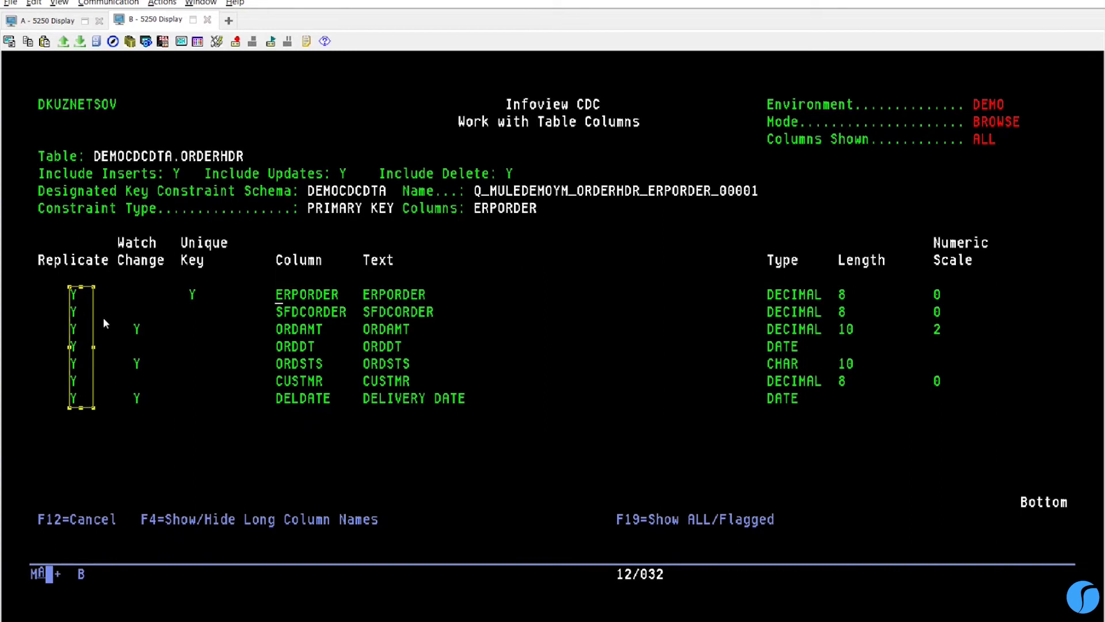
left_click_drag(130, 276, 140, 299)
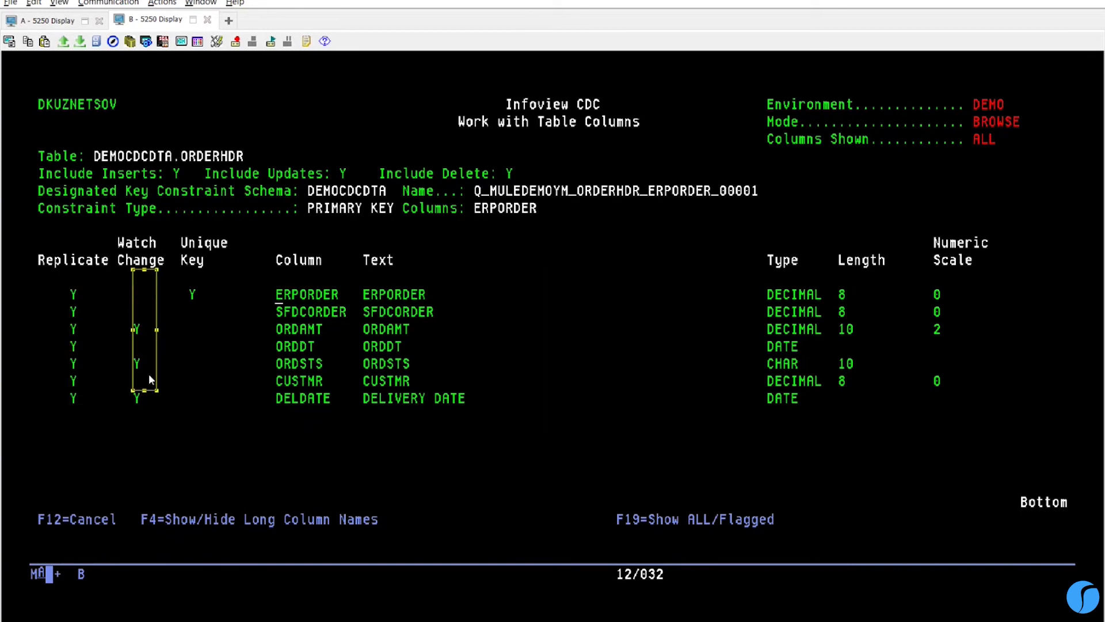
left_click(249, 413)
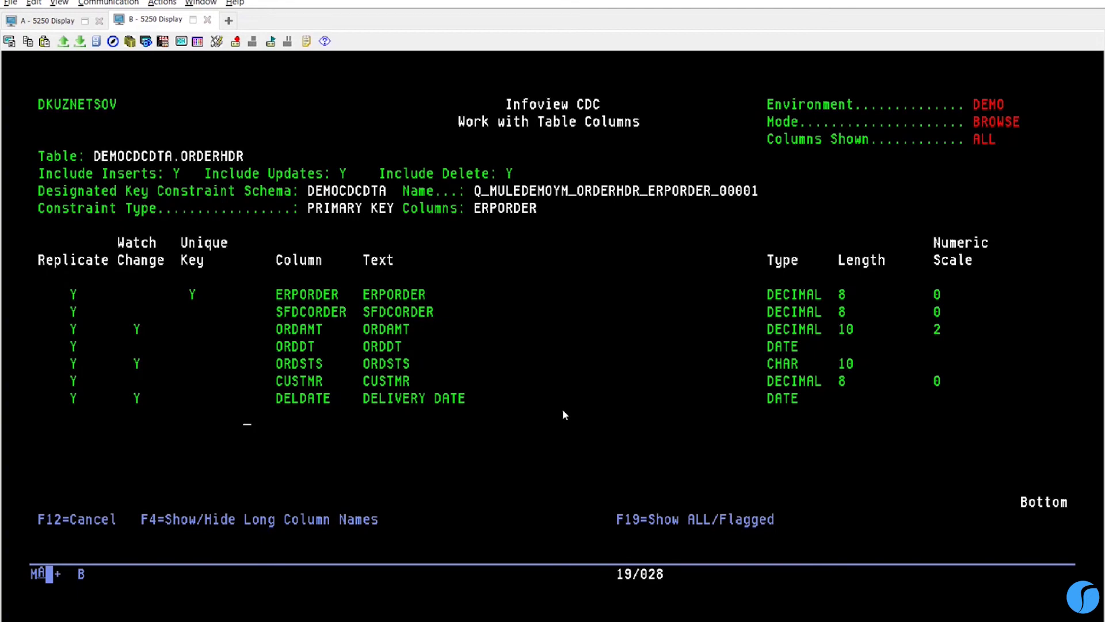
In 5250 session A, edit the newest sales order and set its order status to Picked.
key("alt+Page_Up")
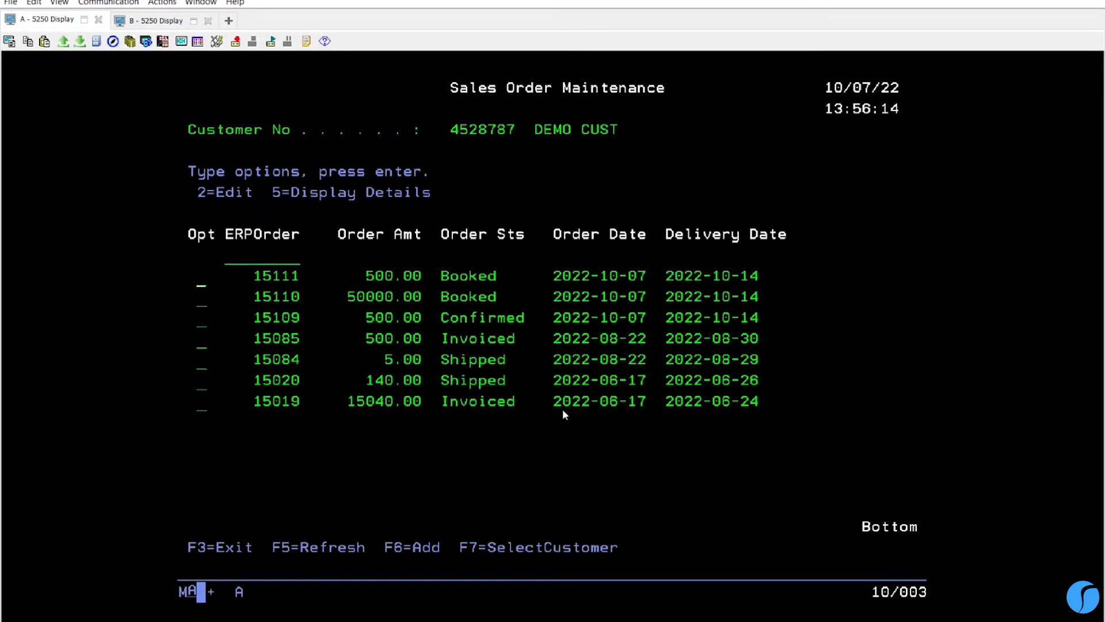
type("2")
key("Return")
key("Tab")
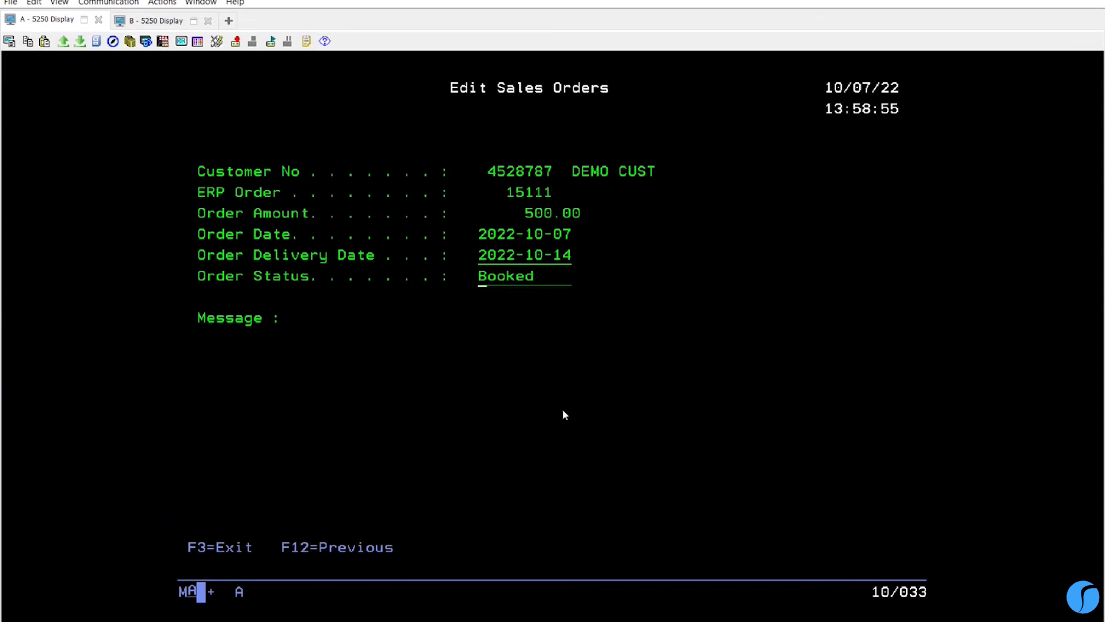
type("Picked")
key("Return")
Switch to MySQL Workbench, rerun the customer's CDCDQ9 query and check the edited order's status in the ORDSTS column.
key("alt+Tab")
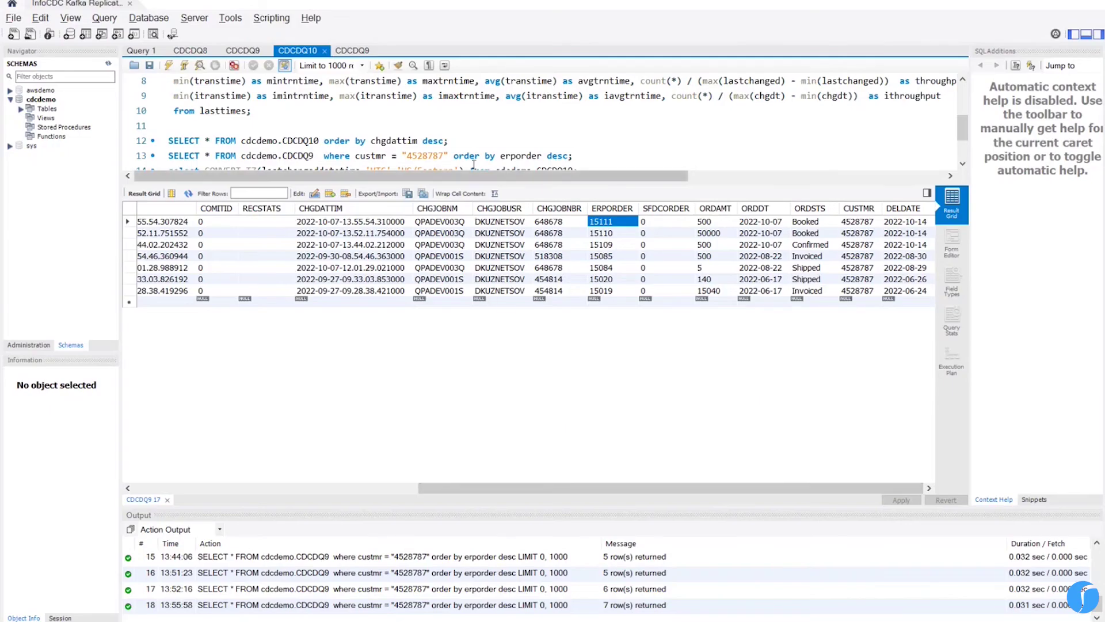
left_click(474, 155)
key("ctrl+Return")
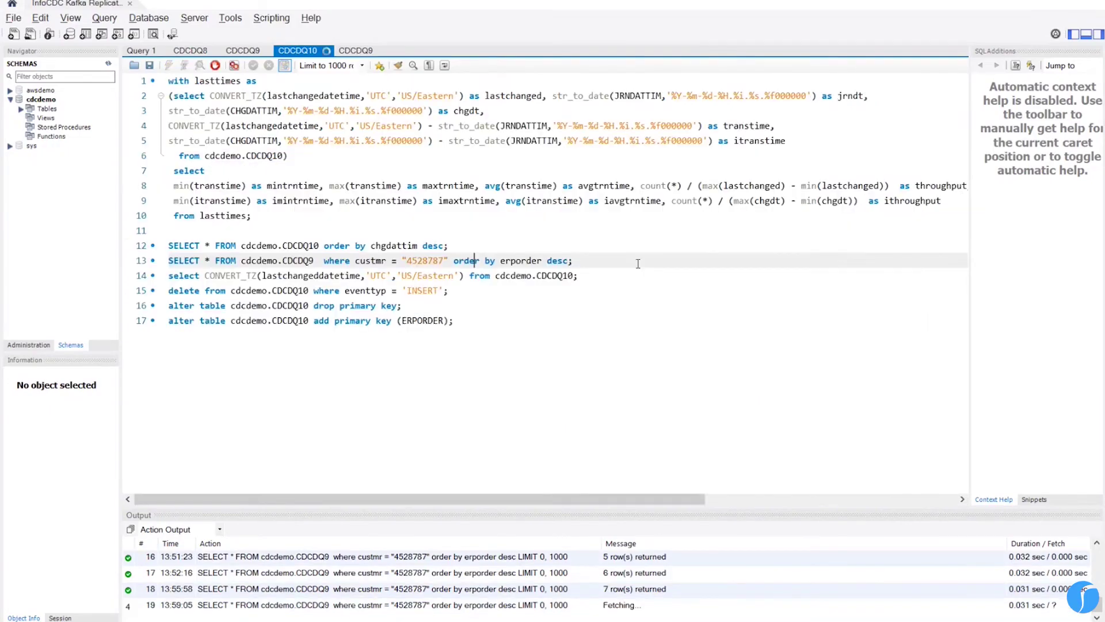
left_click_drag(588, 488, 879, 493)
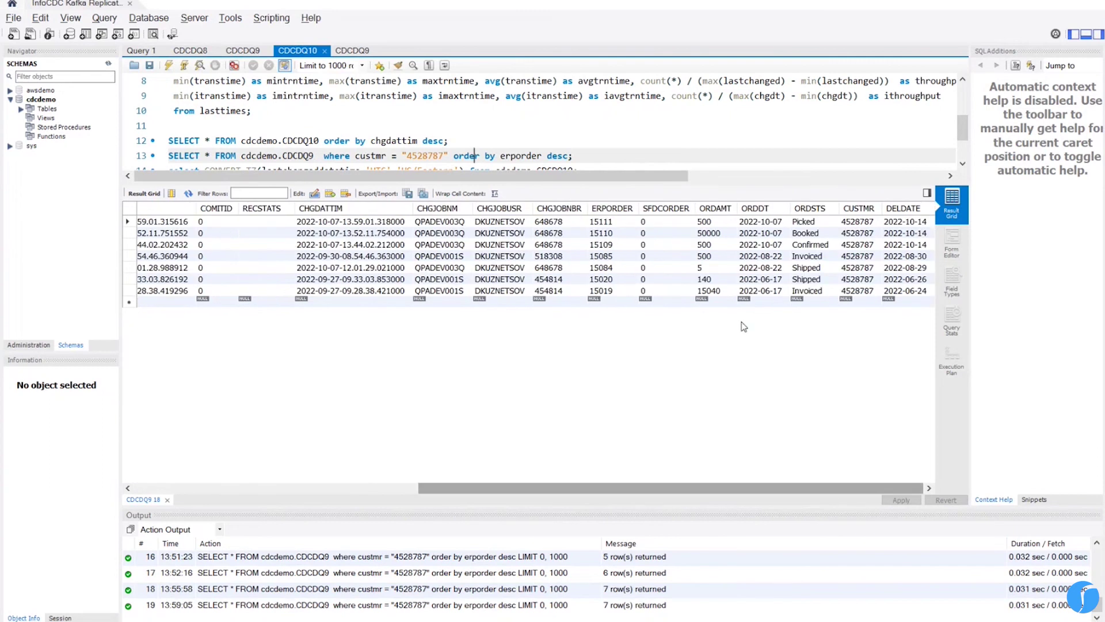
left_click(612, 221)
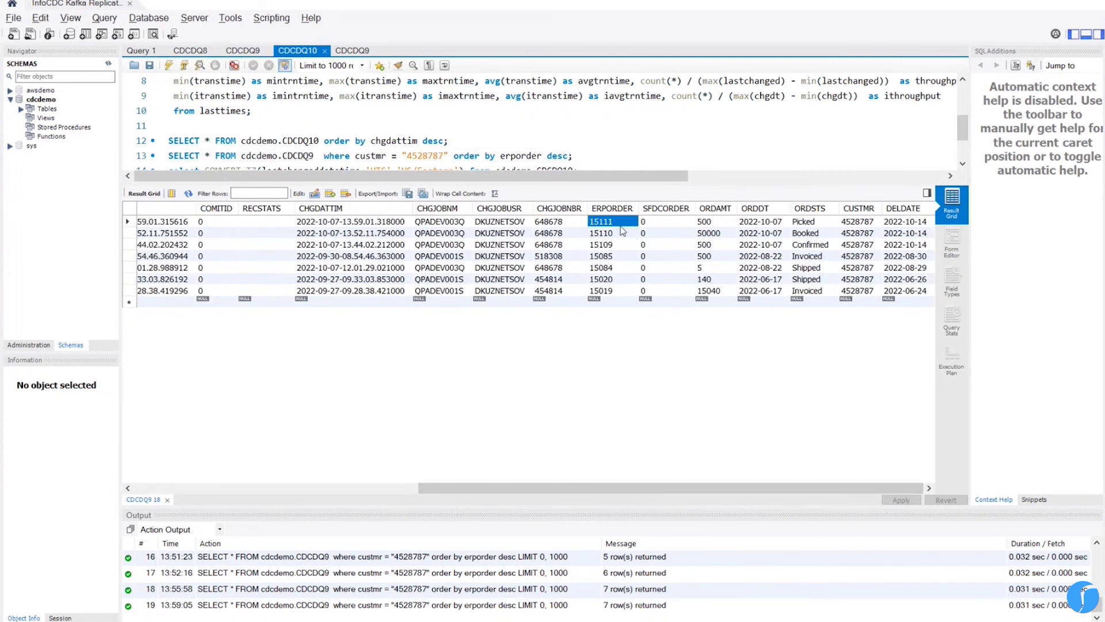
left_click(830, 223)
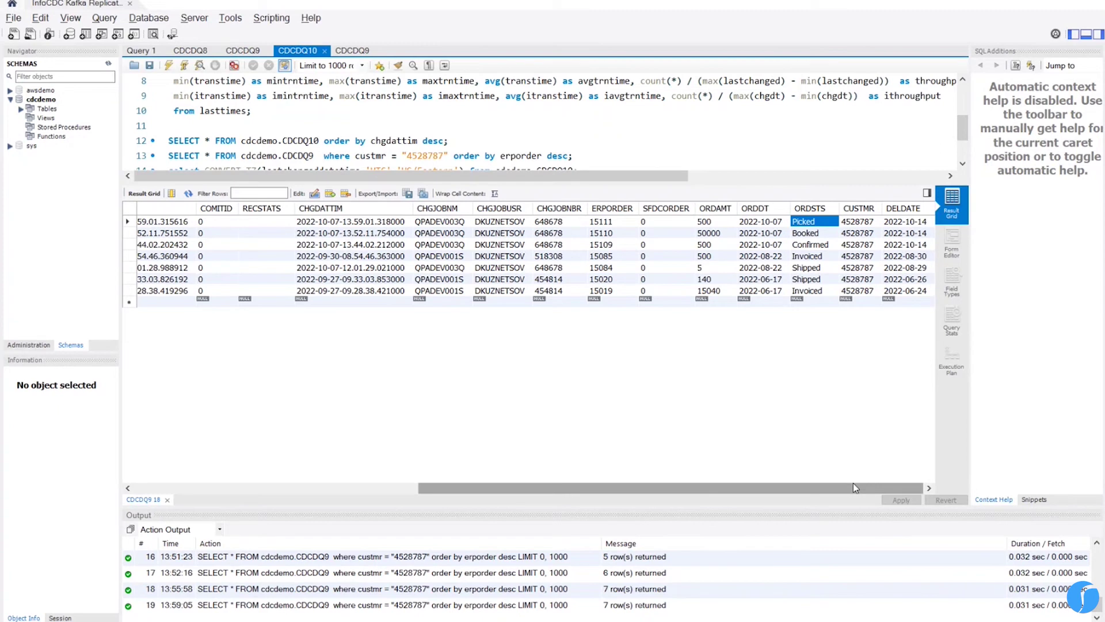
mouse_move(854, 483)
left_mouse_down()
mouse_move(651, 488)
mouse_move(857, 501)
left_mouse_up()
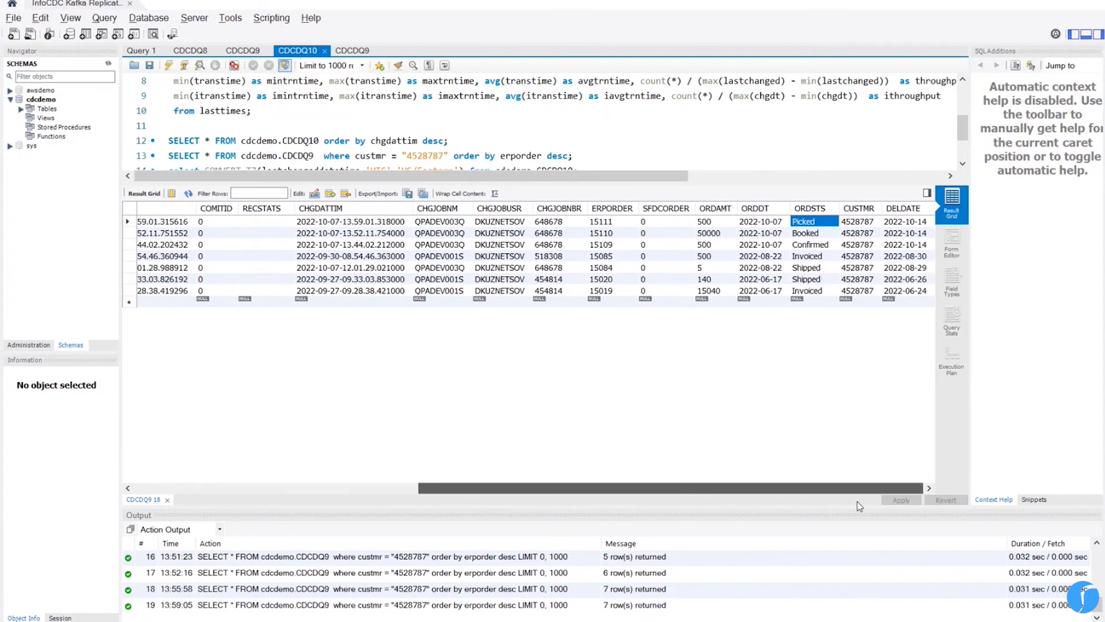
Return to the ORDERHDR column details in 5250 session B and review which columns are flagged Replicate.
key("alt+Tab")
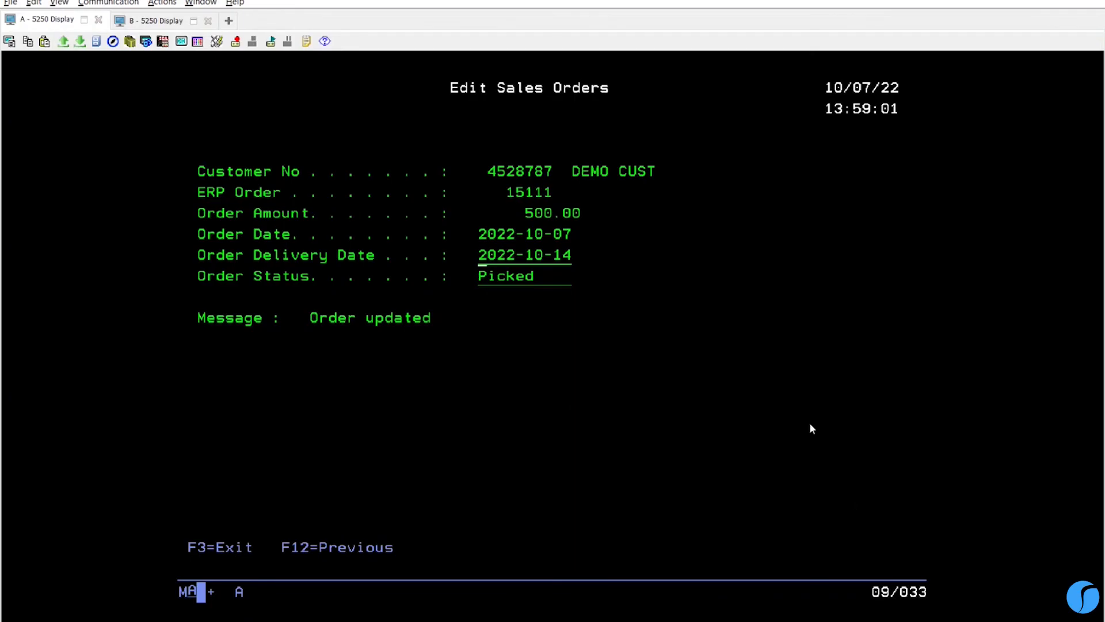
key("alt+Page_Up")
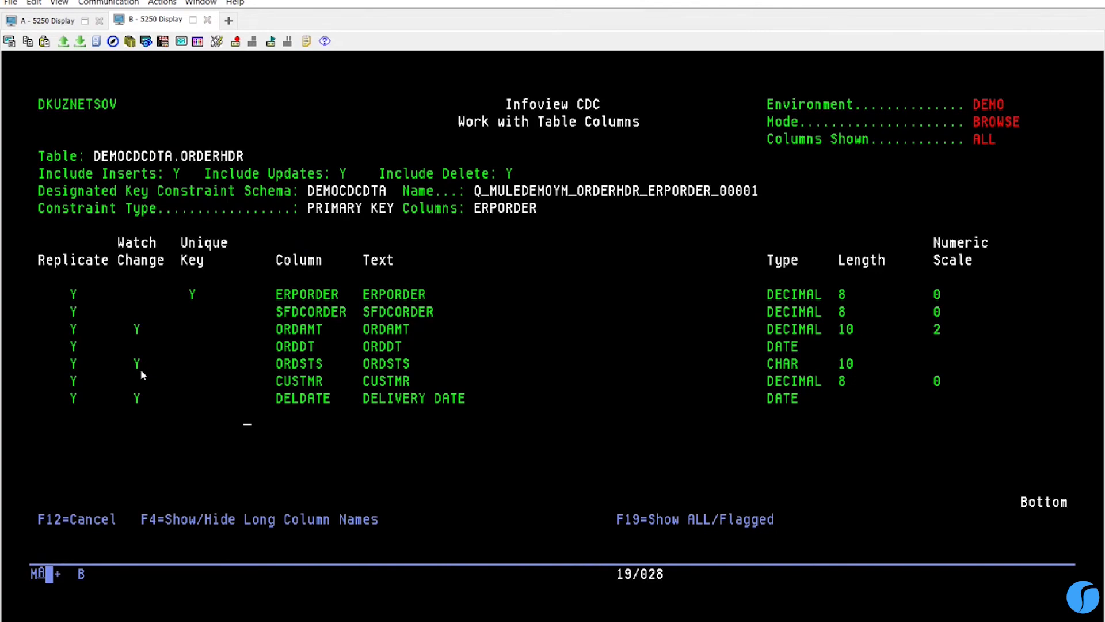
left_click_drag(67, 278, 92, 409)
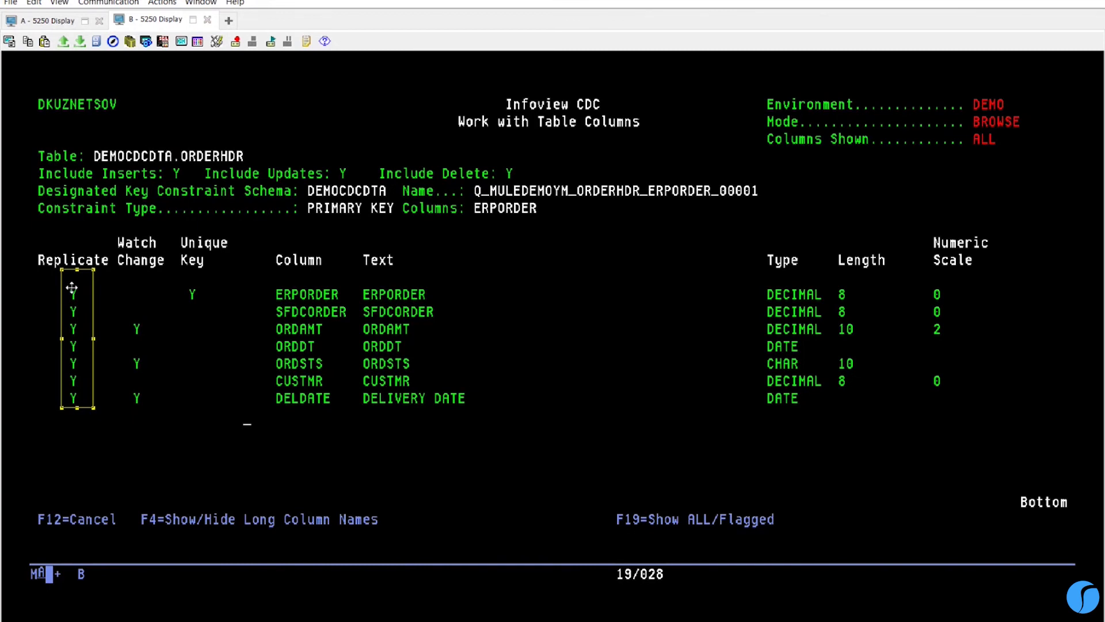
left_click(102, 292)
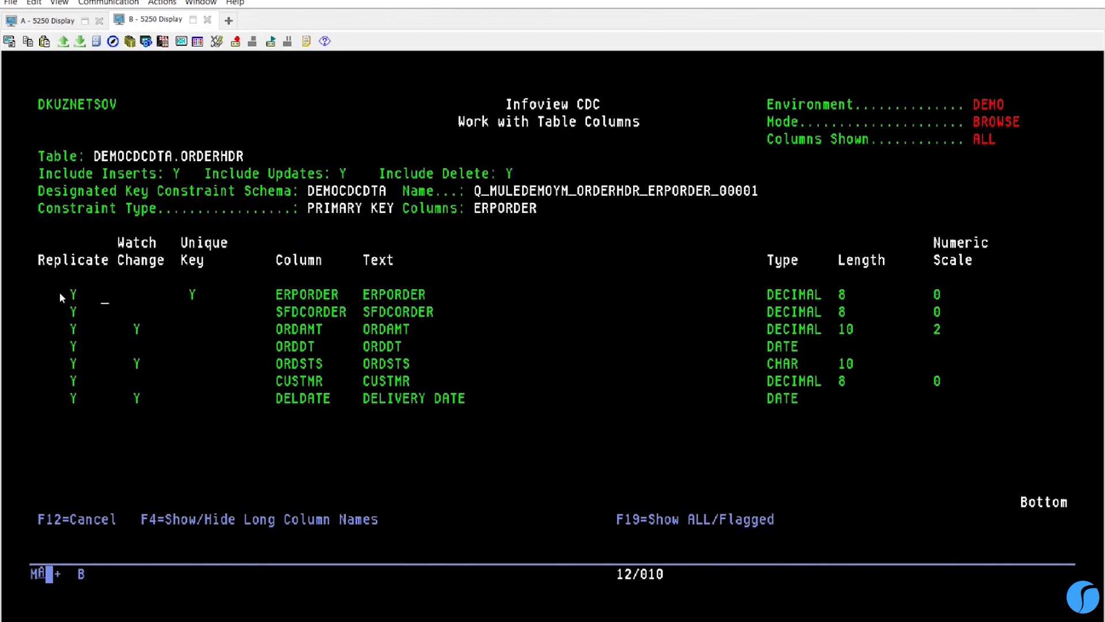
left_click_drag(72, 294, 75, 408)
Switch to Confluent Control Center in Google Chrome and review the list of connectors.
key("alt+Tab")
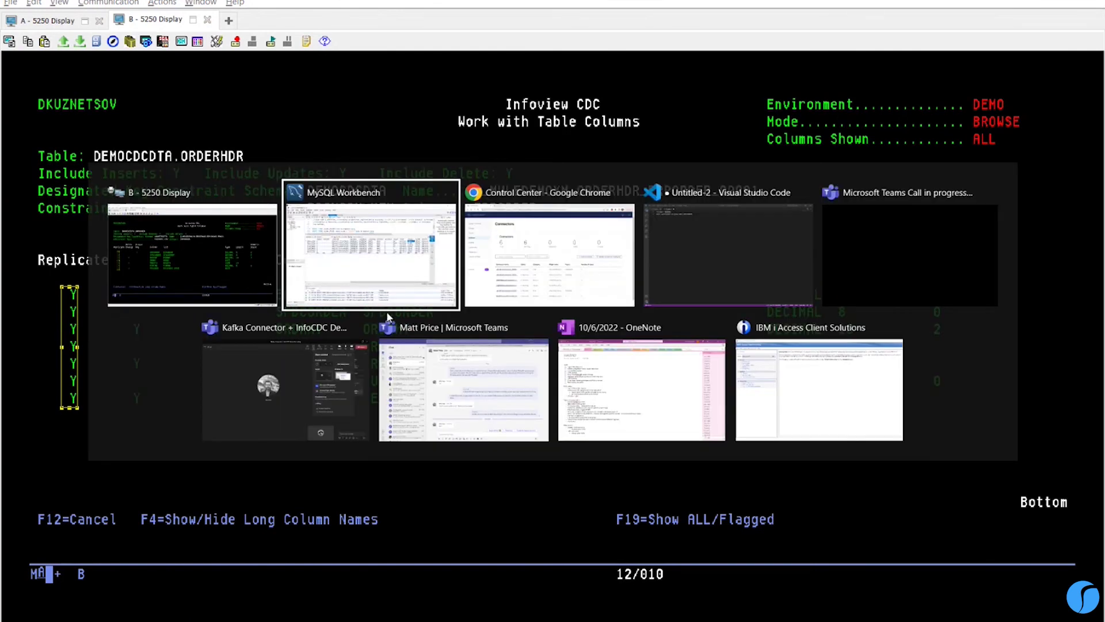
key("Tab")
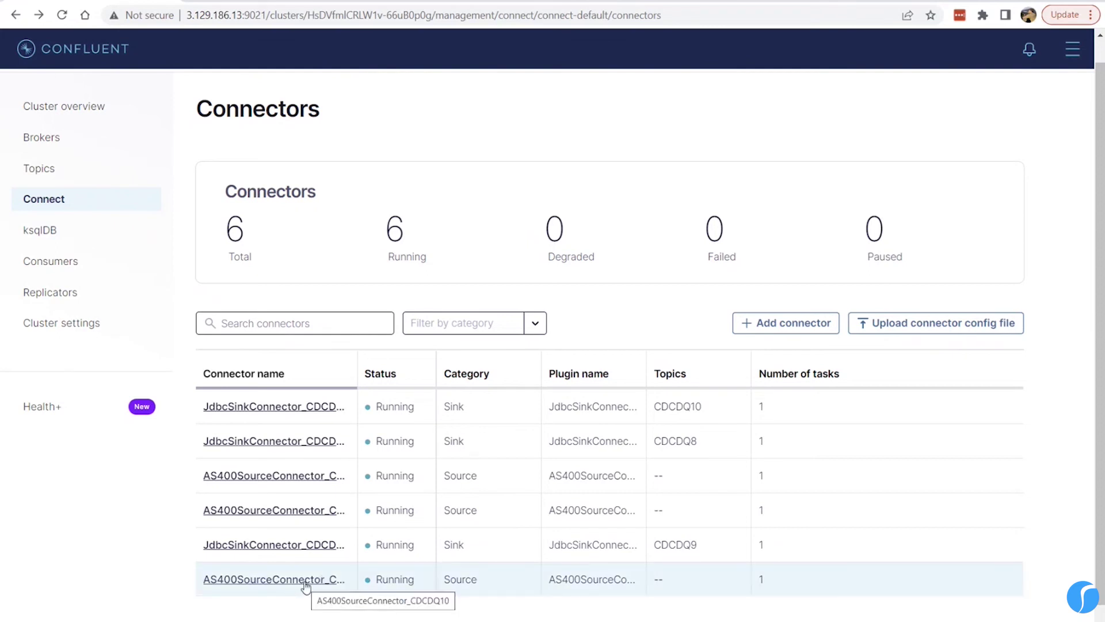
Open the settings of AS400SourceConnector_CDCDQ8 and find the Connection section with the AS400 host and login fields.
left_click(311, 495)
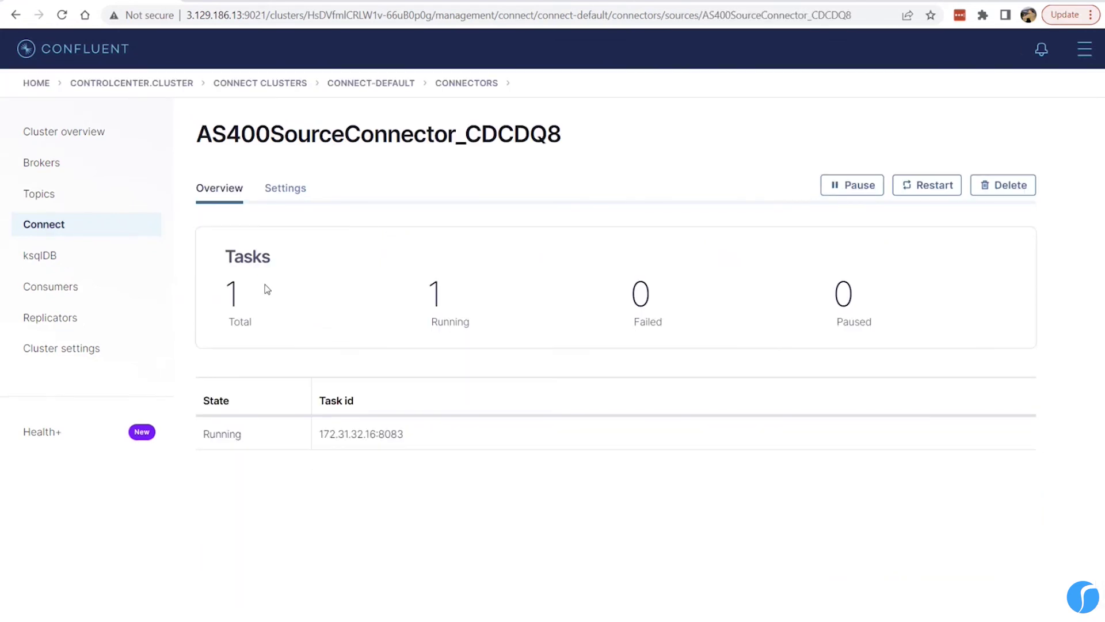
left_click(286, 203)
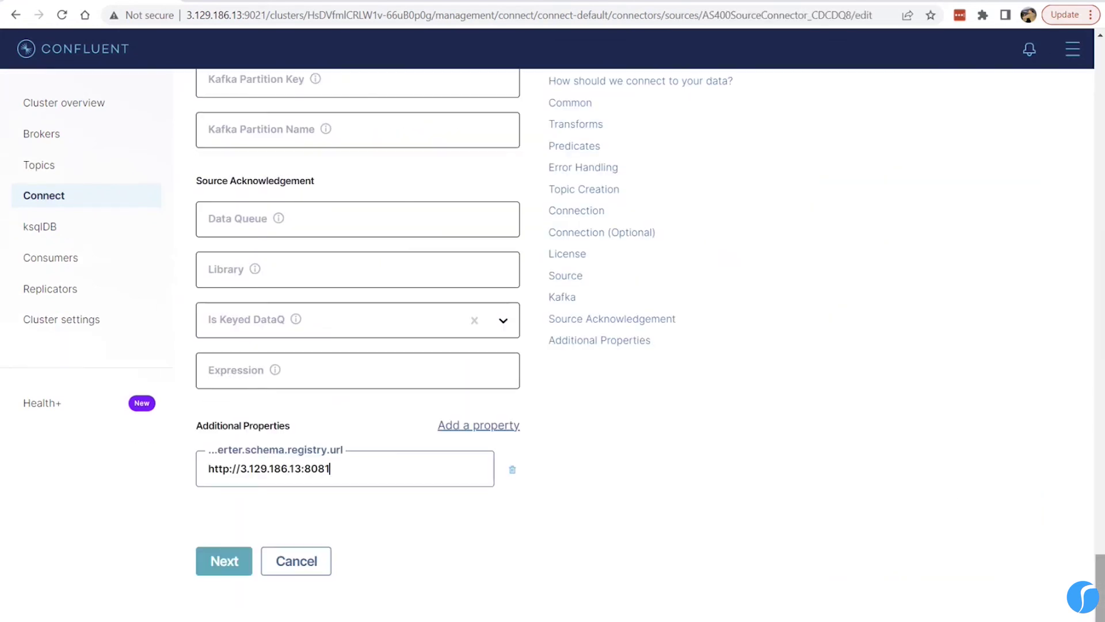
left_click_drag(1101, 597, 1100, 103)
left_click_drag(1100, 102, 1100, 176)
scroll(552, 276, "down", 7)
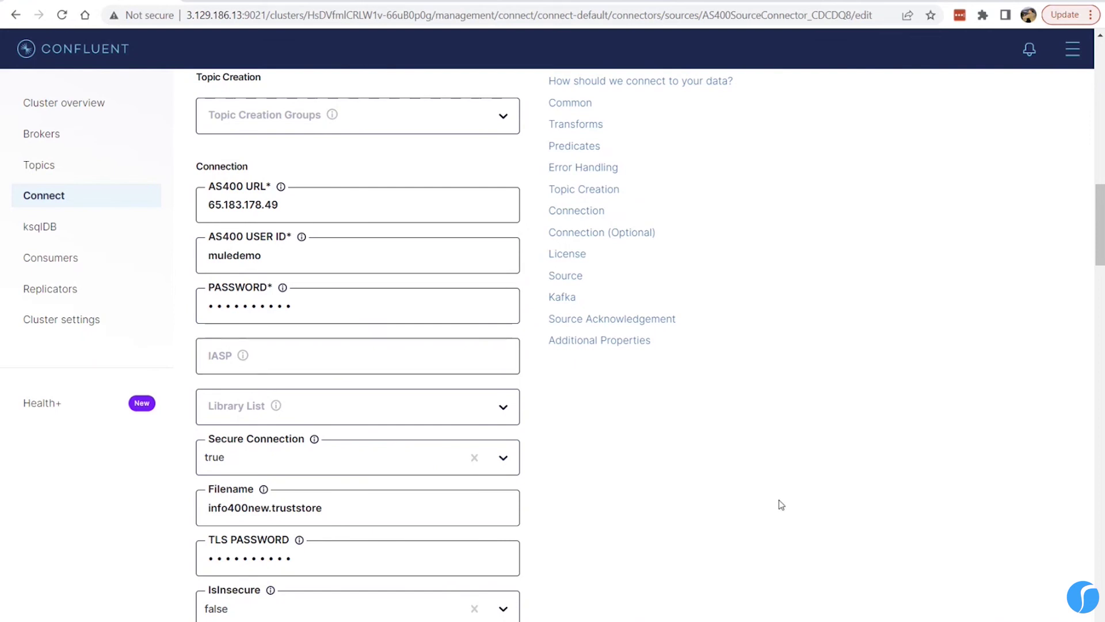
Review the source connector's secure connection, TLS, keystore and truststore settings.
scroll(765, 523, "down", 1)
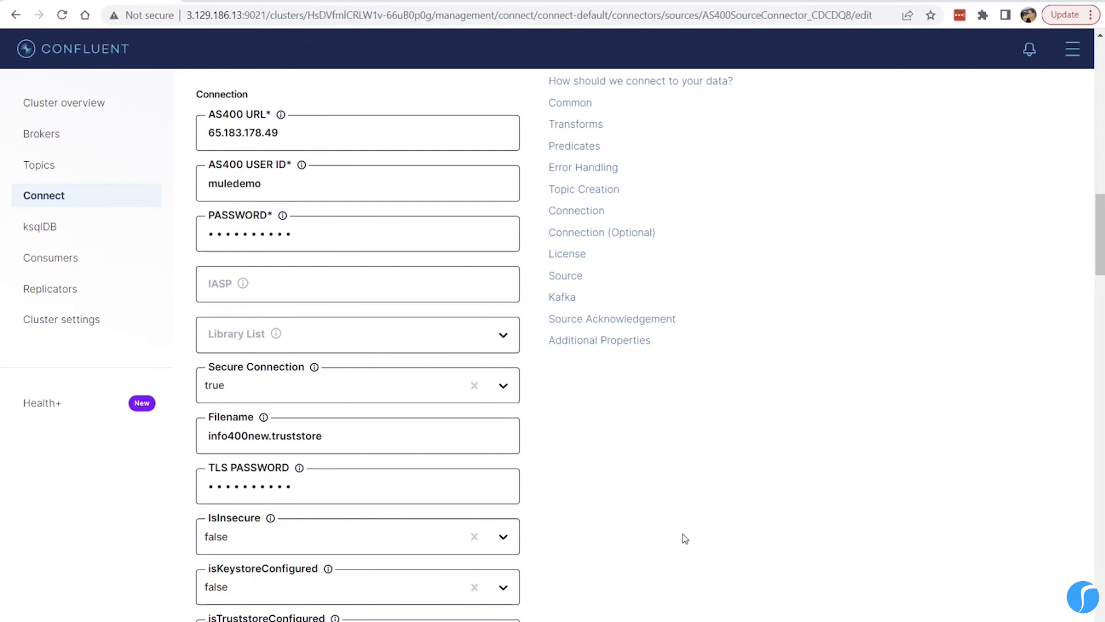
scroll(684, 535, "down", 1)
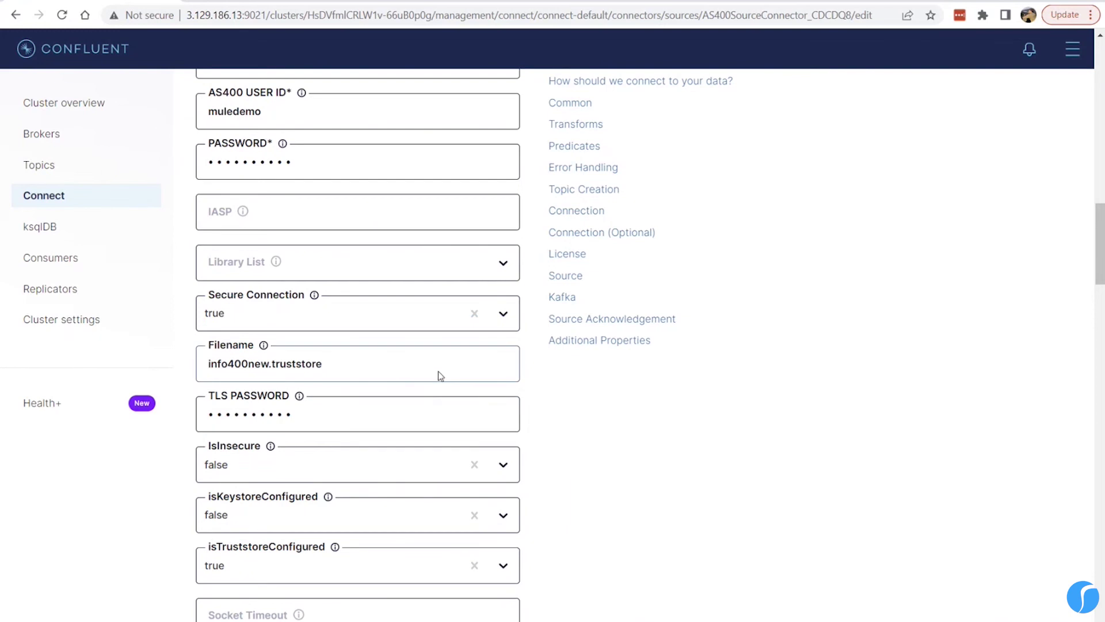
scroll(619, 478, "down", 1)
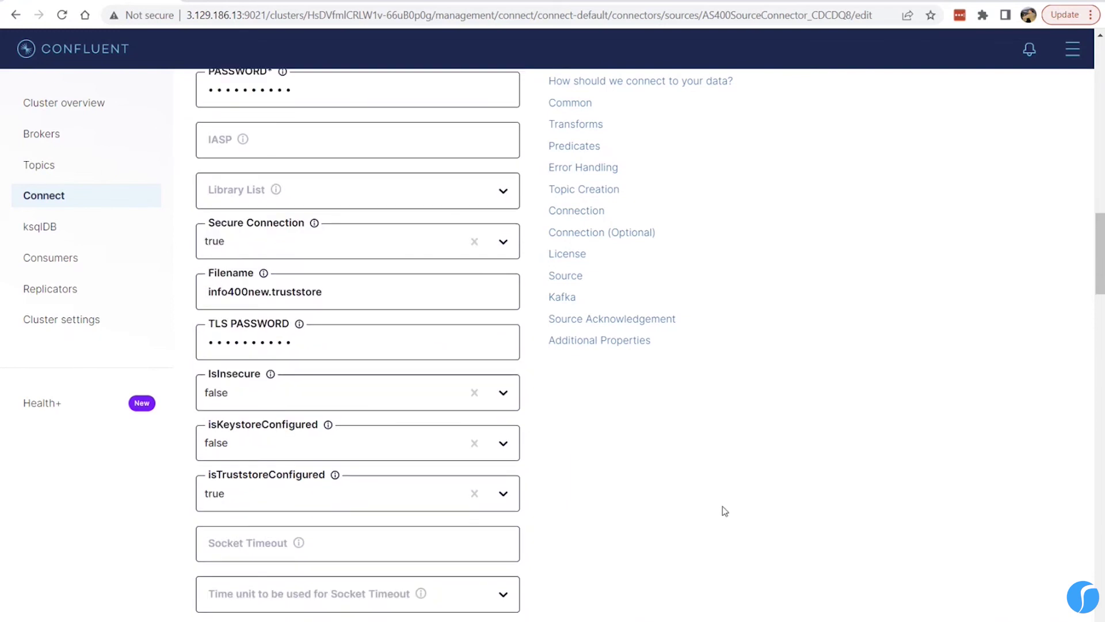
scroll(720, 521, "down", 3)
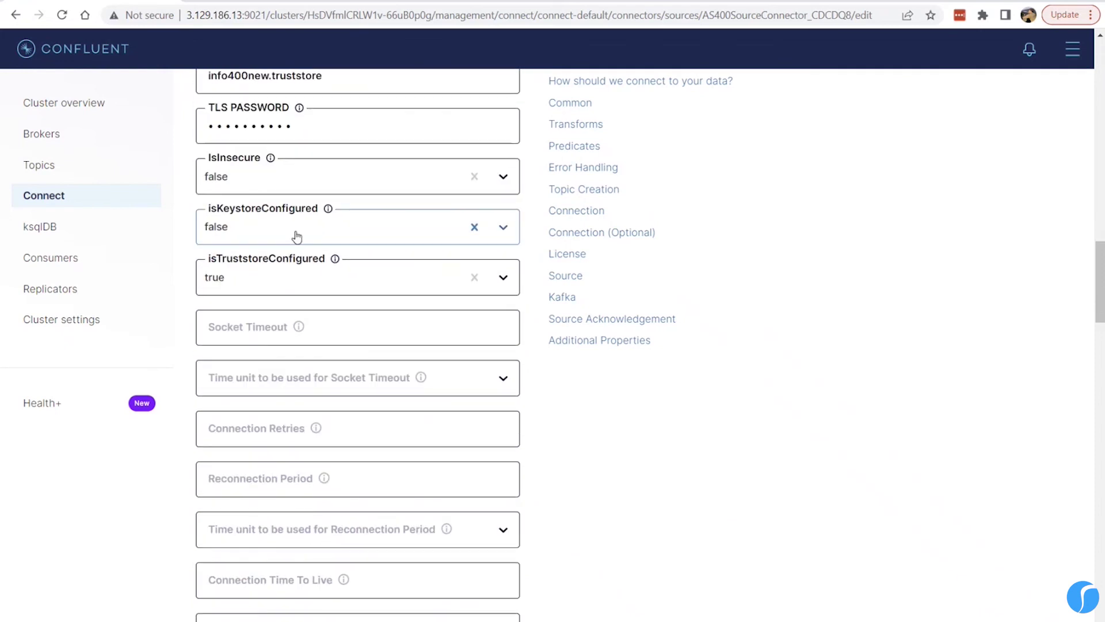
scroll(682, 579, "down", 2)
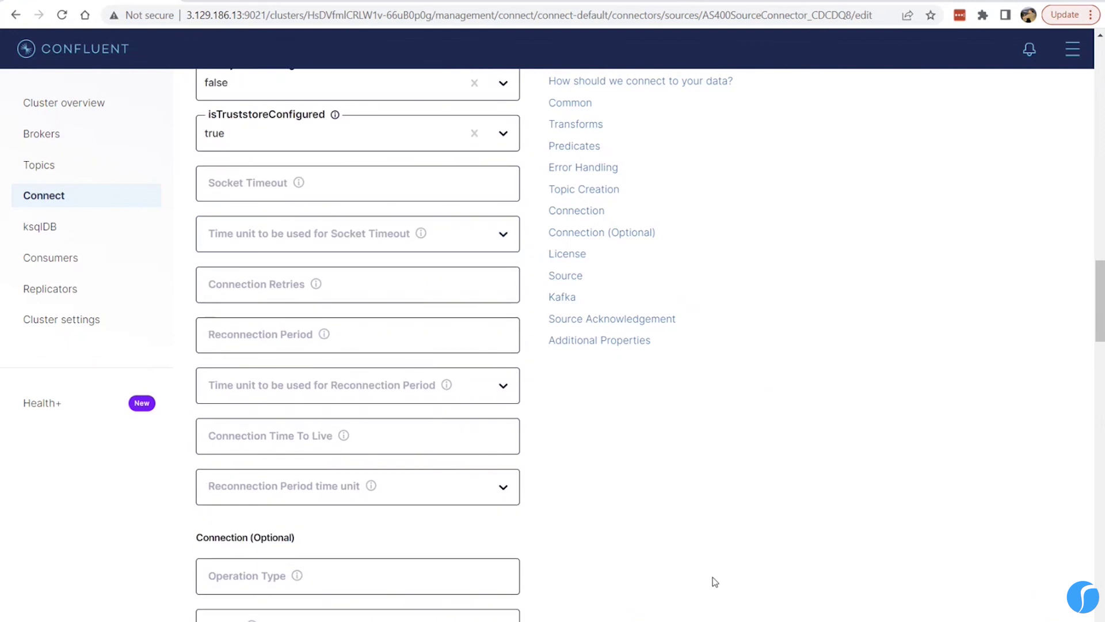
Look through the source connector's optional connection parameters down to its License section.
scroll(715, 582, "down", 5)
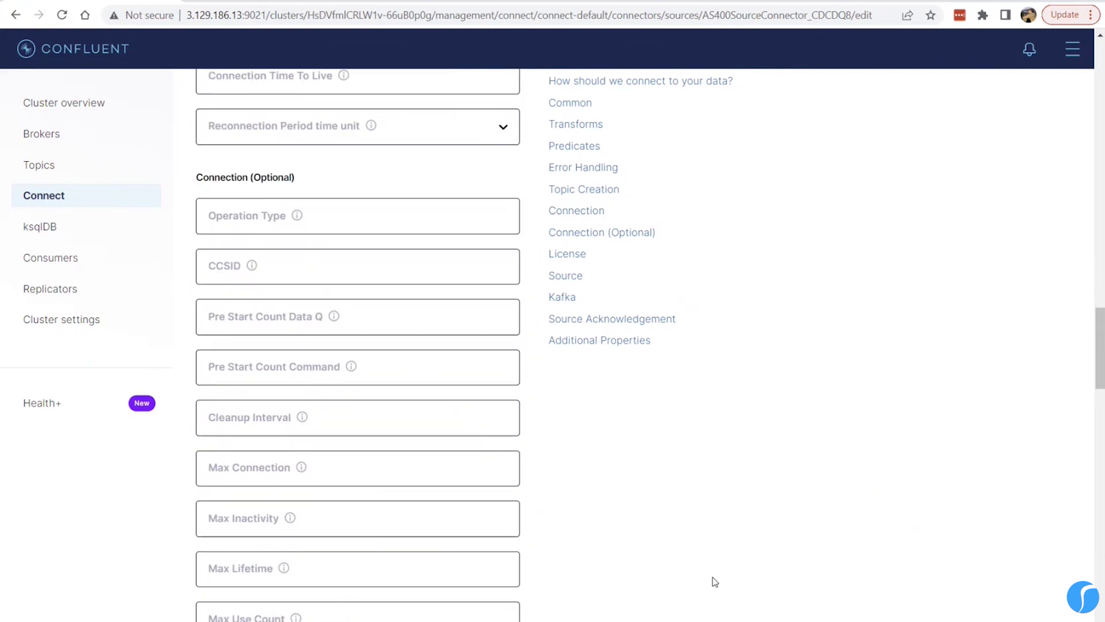
scroll(715, 581, "down", 6)
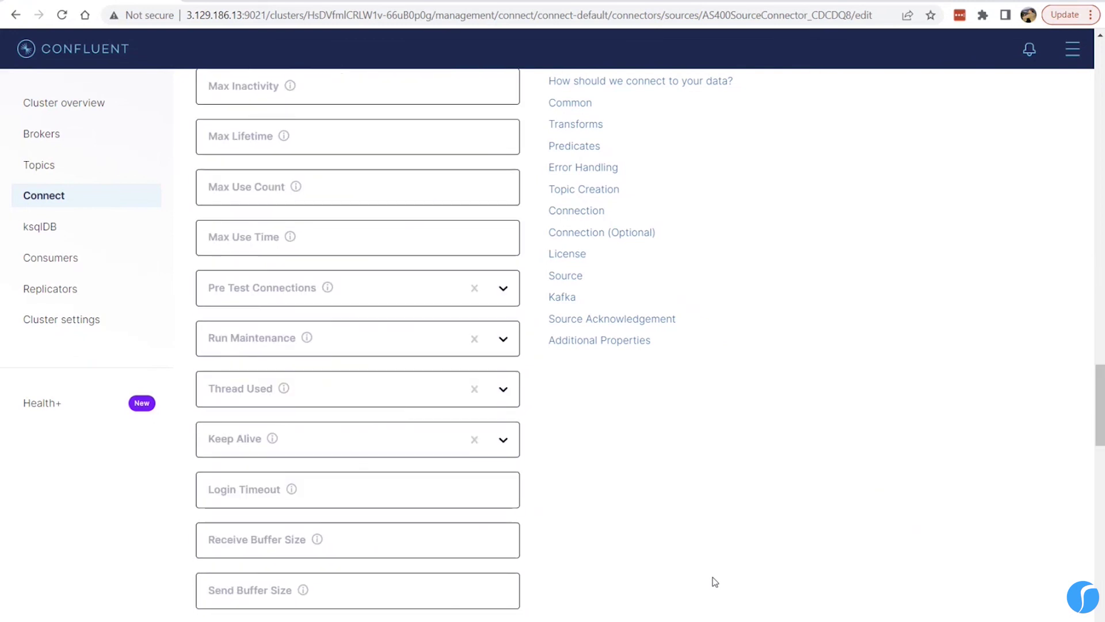
scroll(715, 582, "down", 5)
scroll(715, 582, "down", 4)
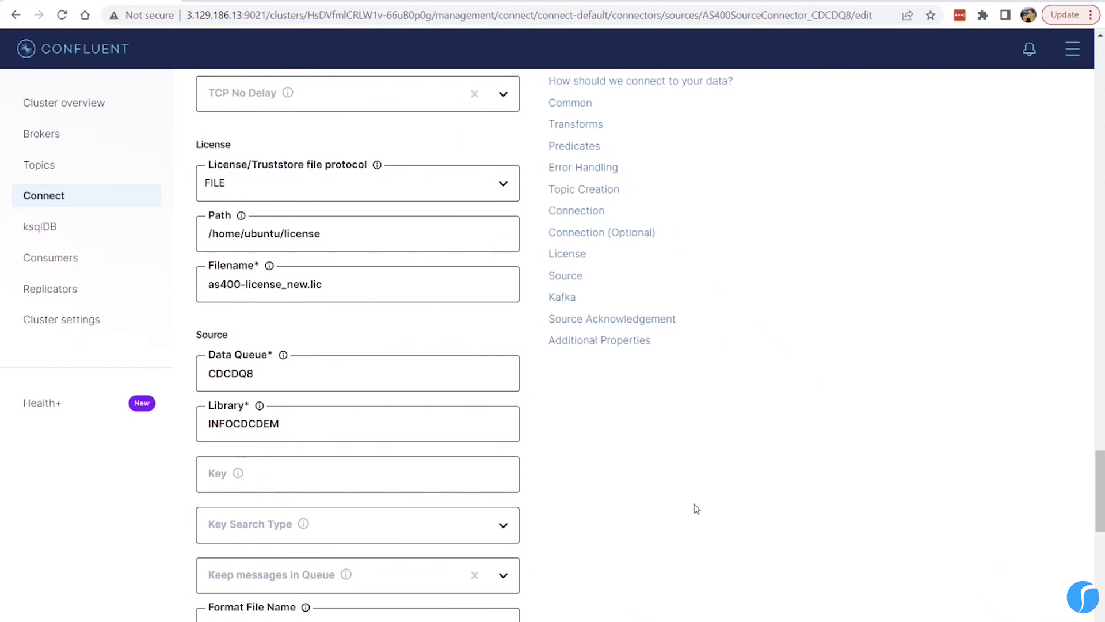
Examine the source connector's data queue, library, format file, Kafka topic, source acknowledgement and additional property settings.
scroll(695, 509, "down", 1)
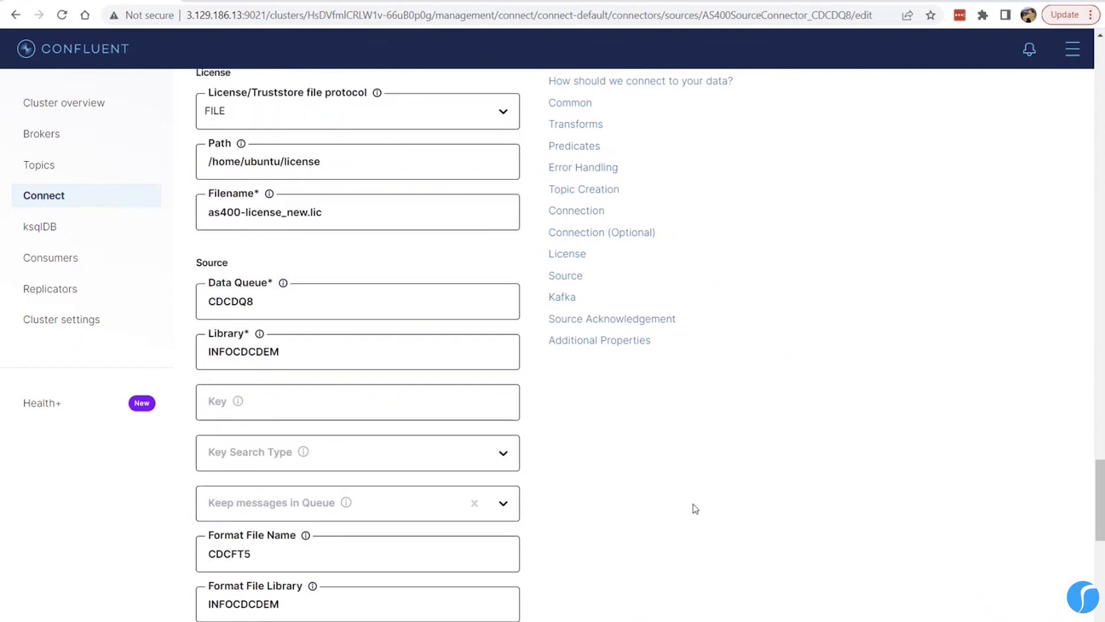
scroll(694, 506, "down", 1)
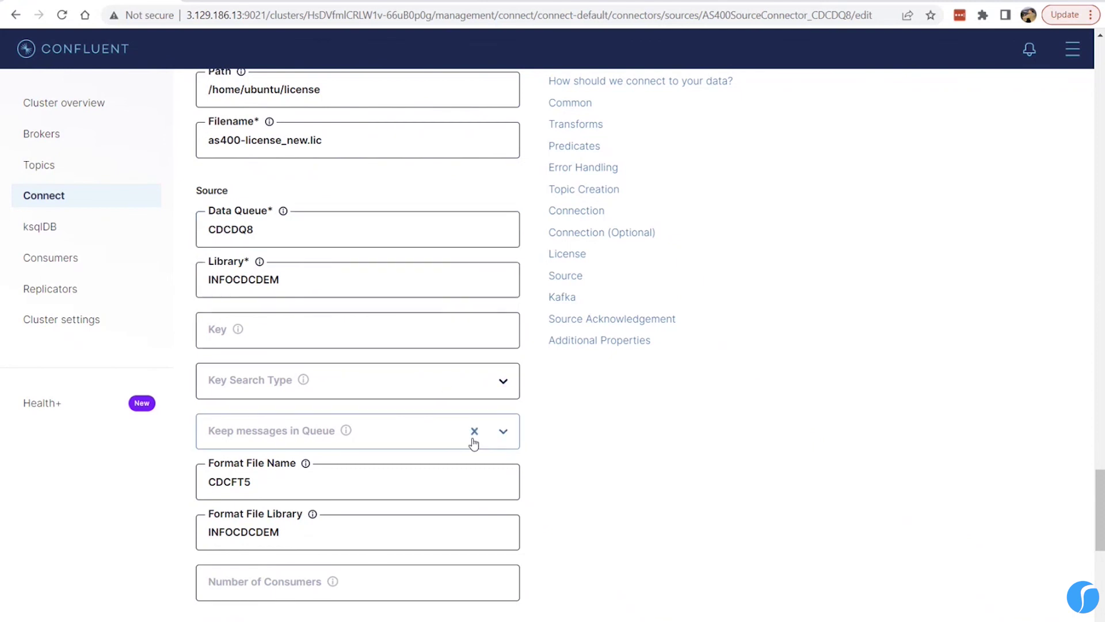
scroll(377, 494, "down", 2)
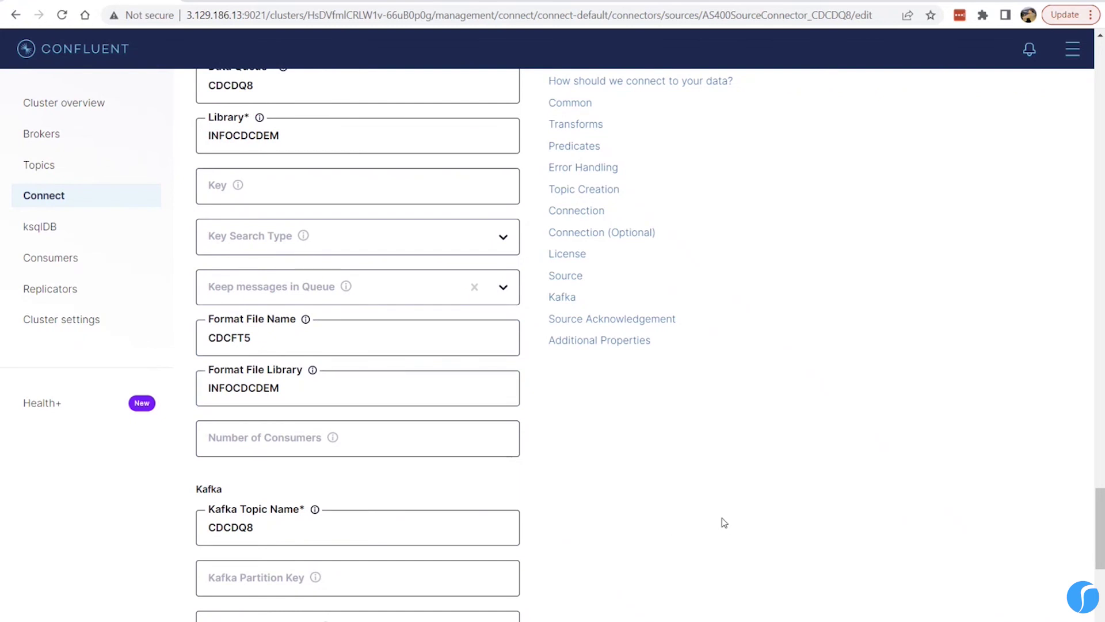
scroll(722, 517, "down", 3)
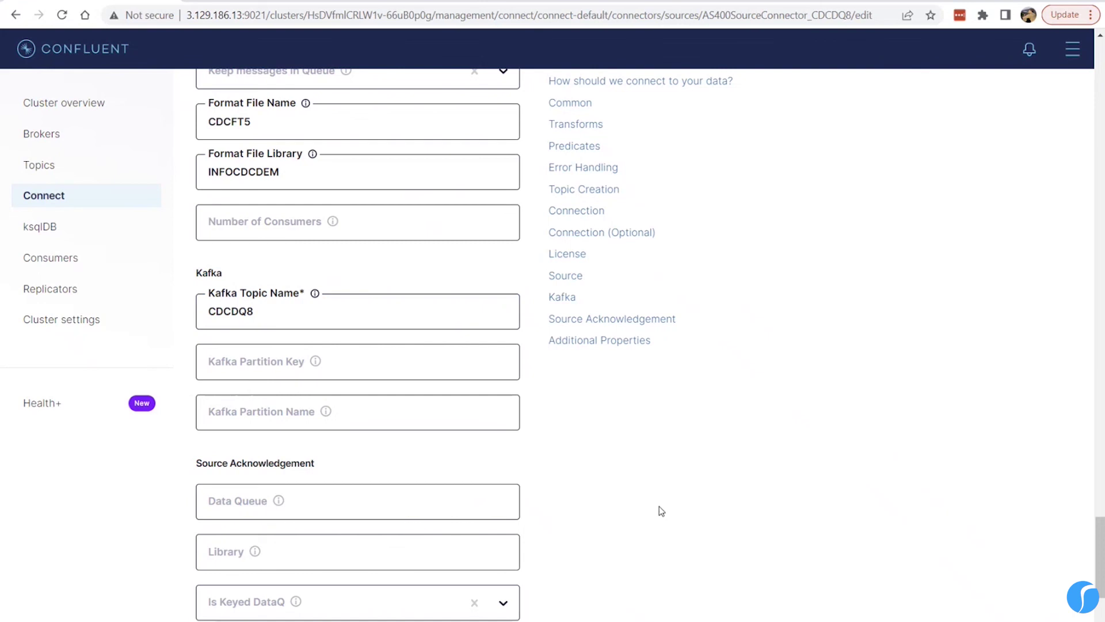
scroll(660, 507, "down", 1)
scroll(660, 507, "down", 1)
scroll(659, 507, "down", 2)
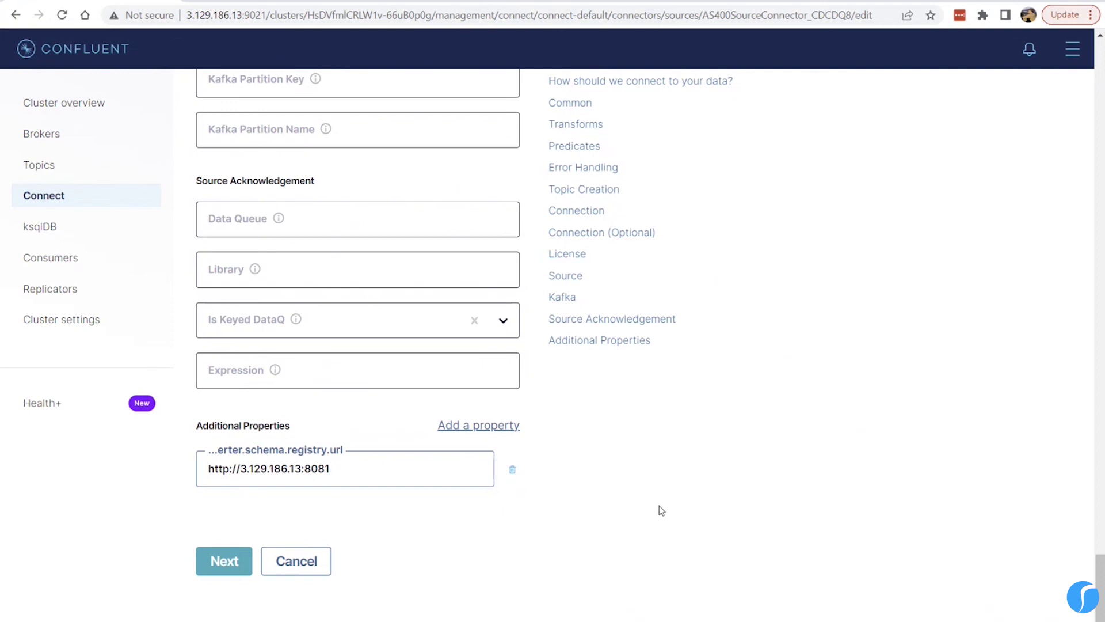
Return to the connectors list, open the settings of JdbcSinkConnector_CDCDQ8 and check which topic it reads from.
left_click_drag(1101, 615, 1102, 79)
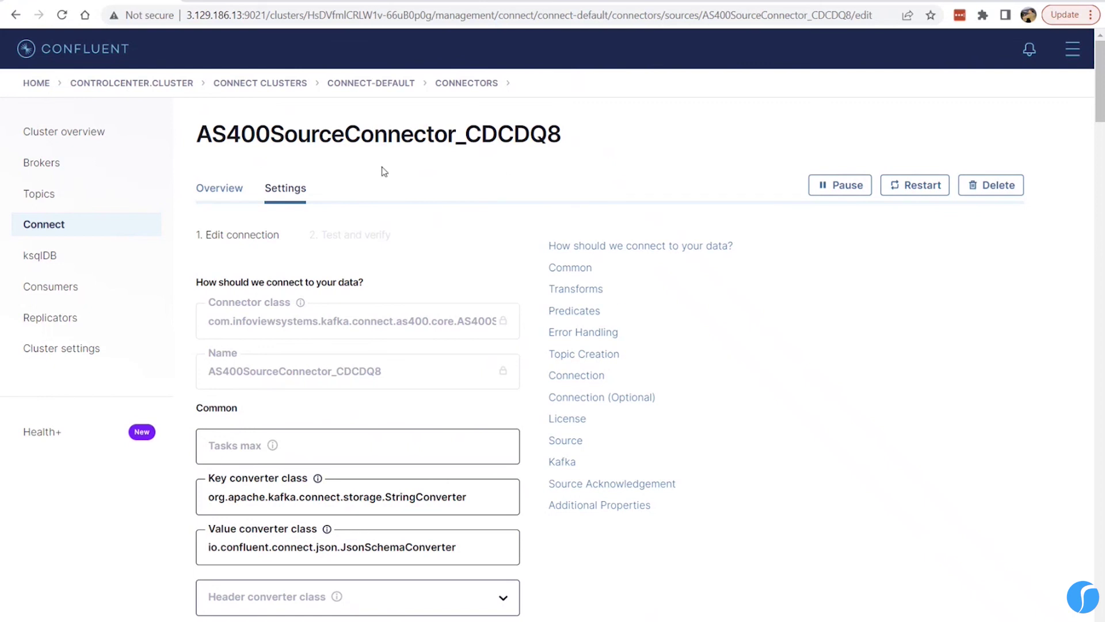
left_click(474, 88)
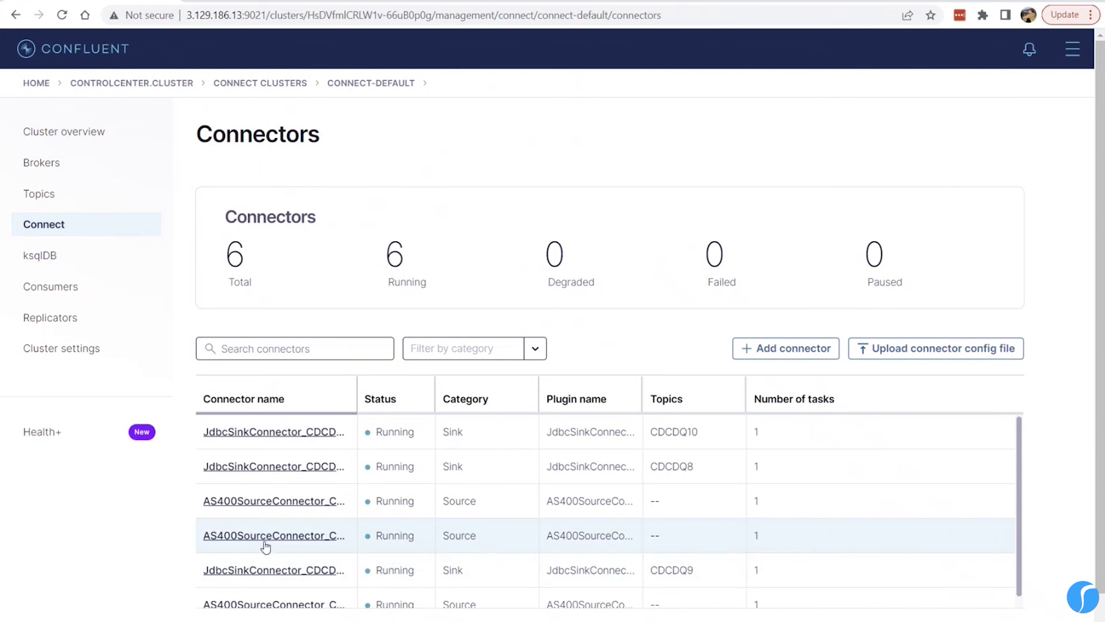
left_click(275, 465)
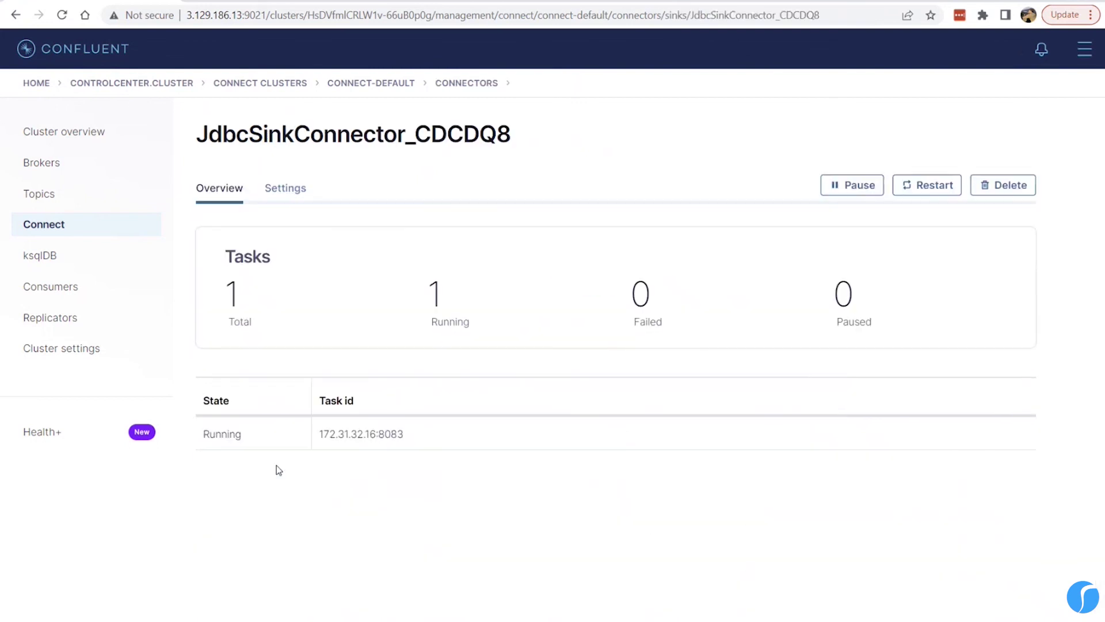
left_click(285, 189)
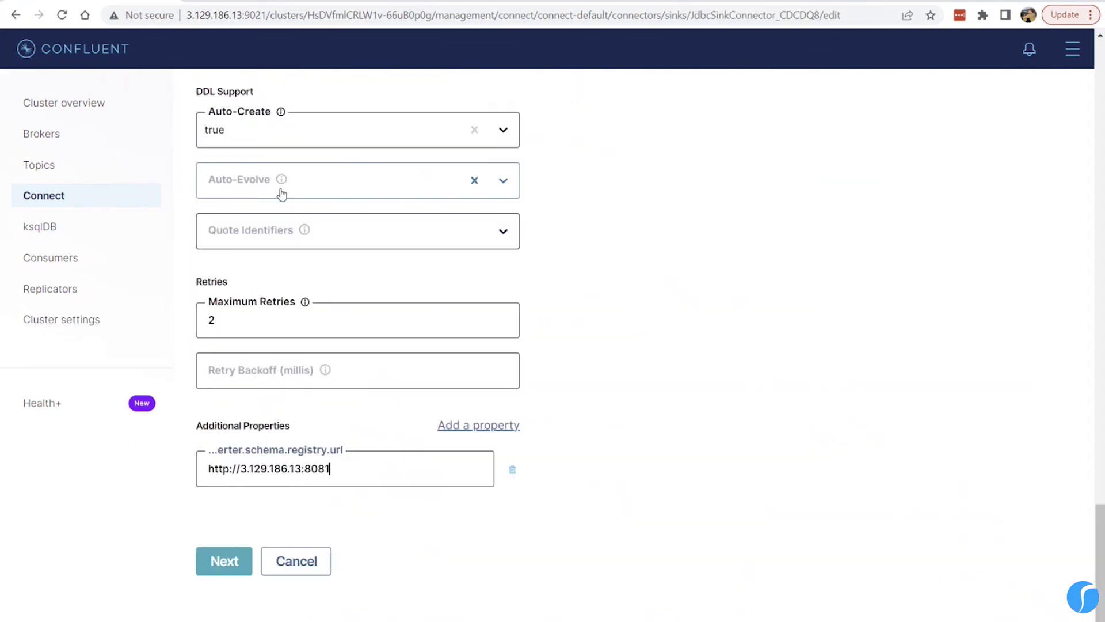
left_click_drag(1101, 557, 1102, 94)
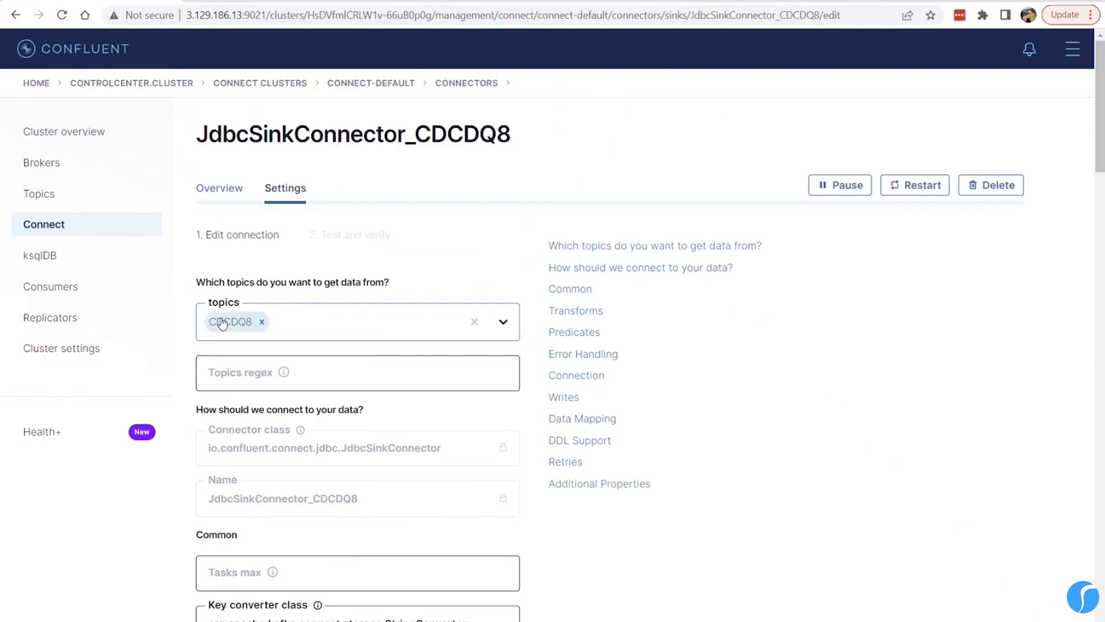
Review the sink connector's key and value converters, error handling and JDBC connection settings.
scroll(676, 521, "down", 5)
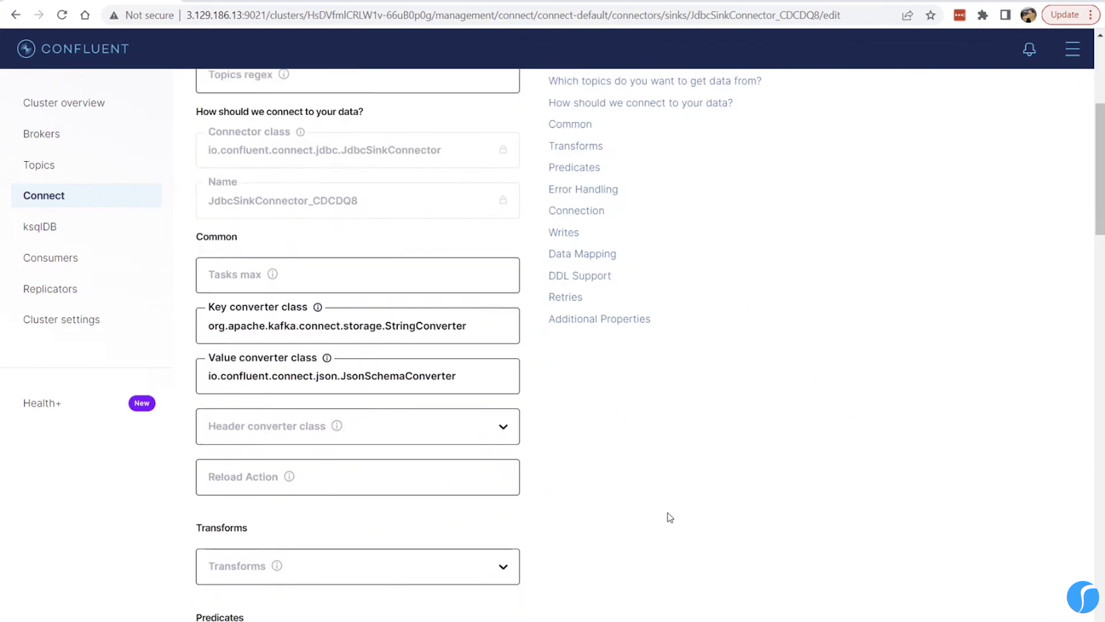
scroll(671, 517, "down", 2)
scroll(668, 515, "down", 8)
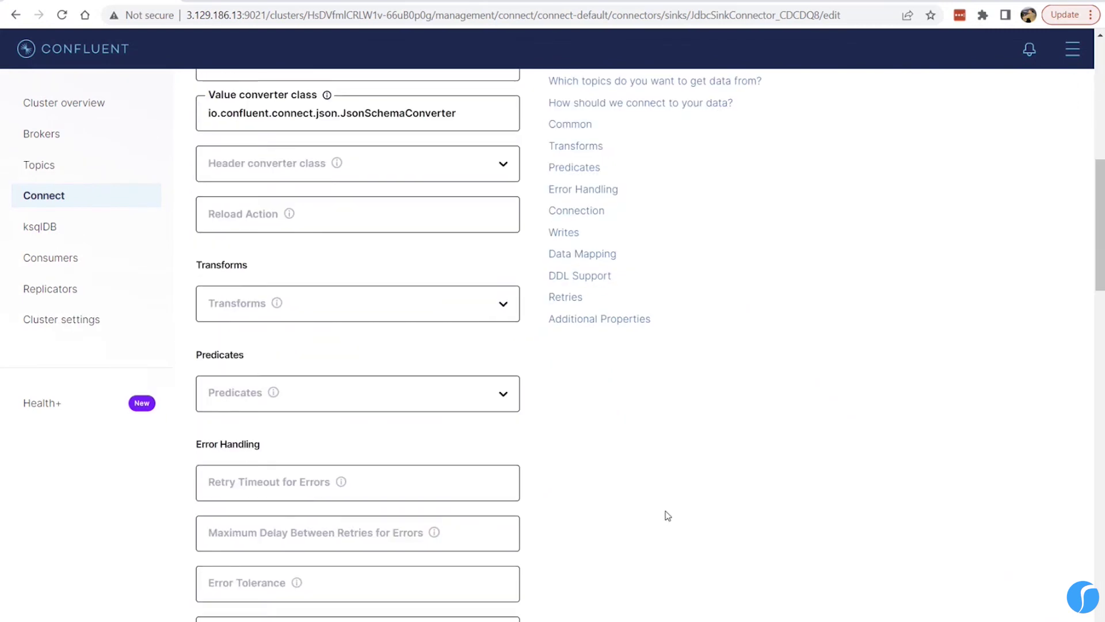
scroll(660, 514, "down", 5)
scroll(660, 514, "down", 3)
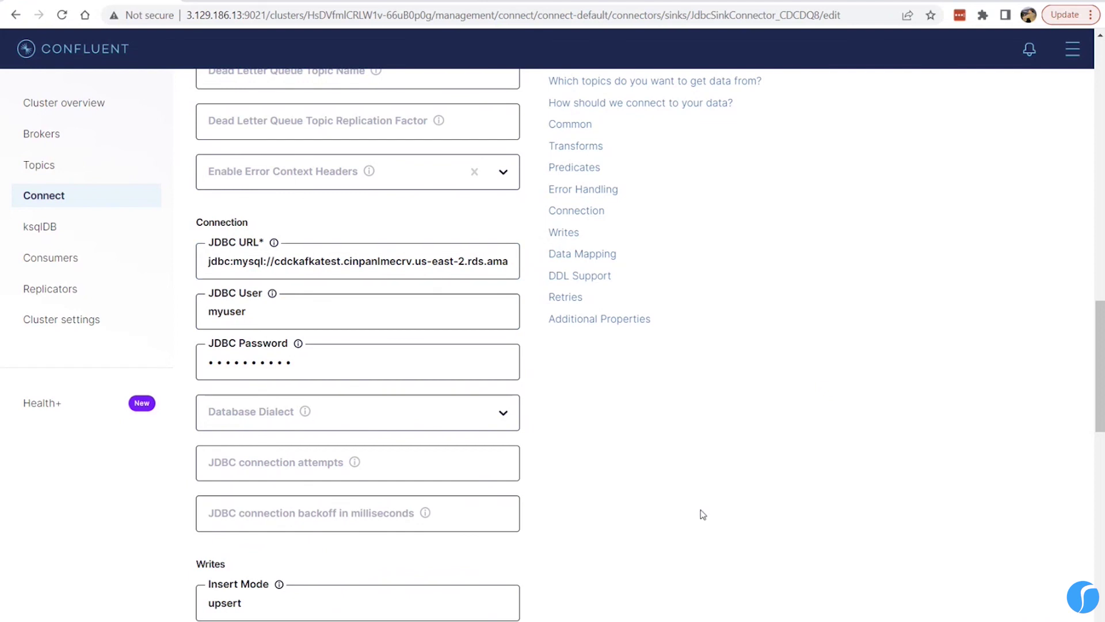
Examine the sink connector's insert mode, table name format, primary key, DDL support and retry settings.
scroll(701, 513, "down", 6)
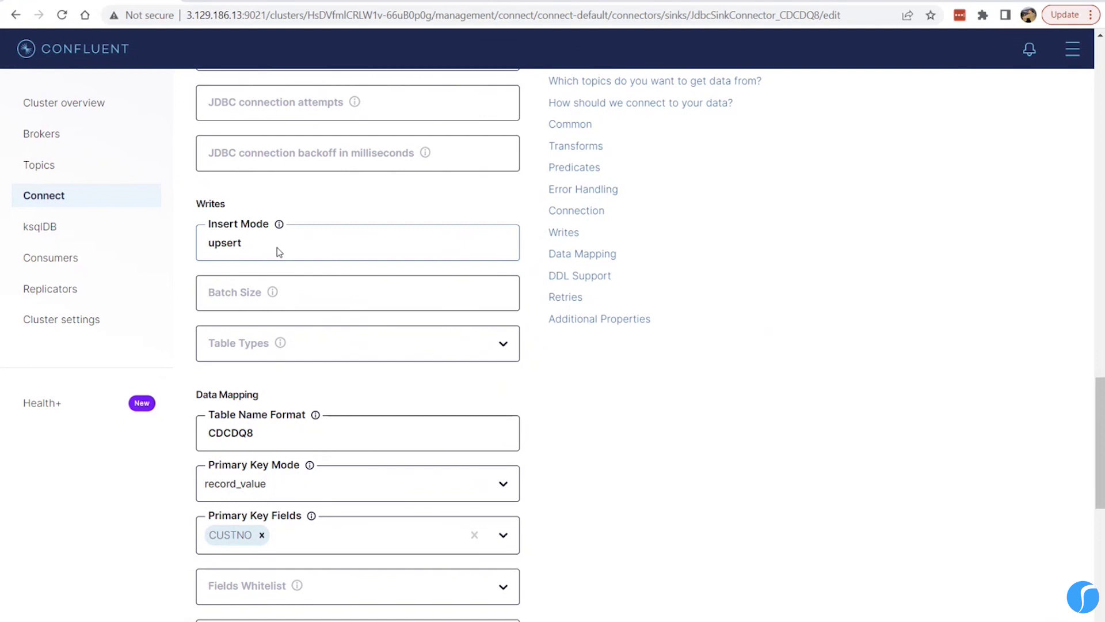
scroll(661, 434, "down", 1)
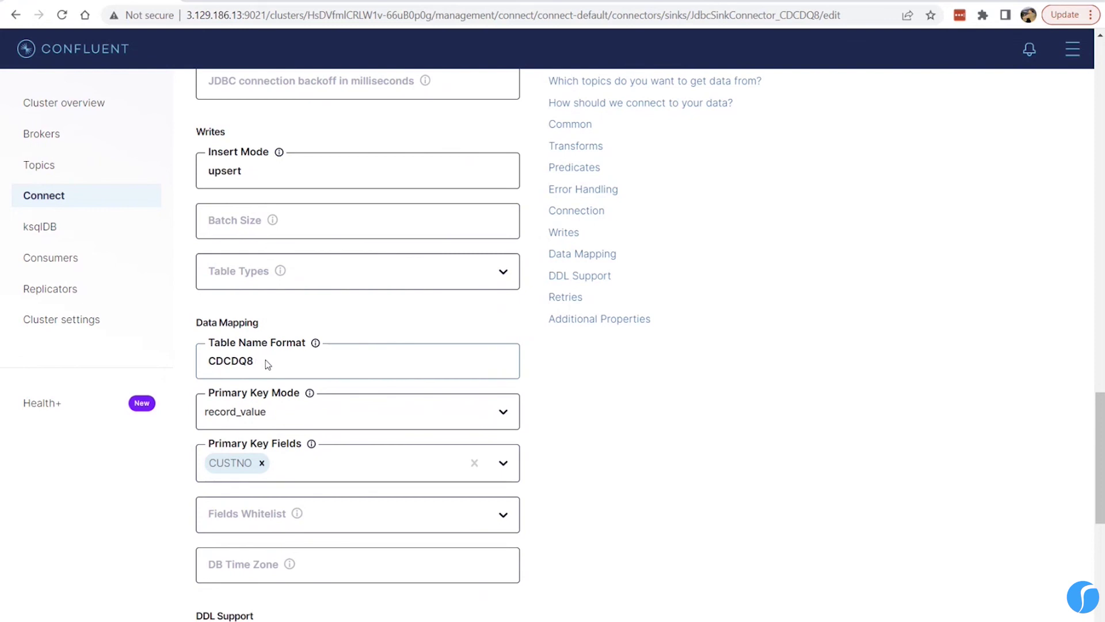
scroll(700, 510, "down", 4)
scroll(700, 509, "down", 2)
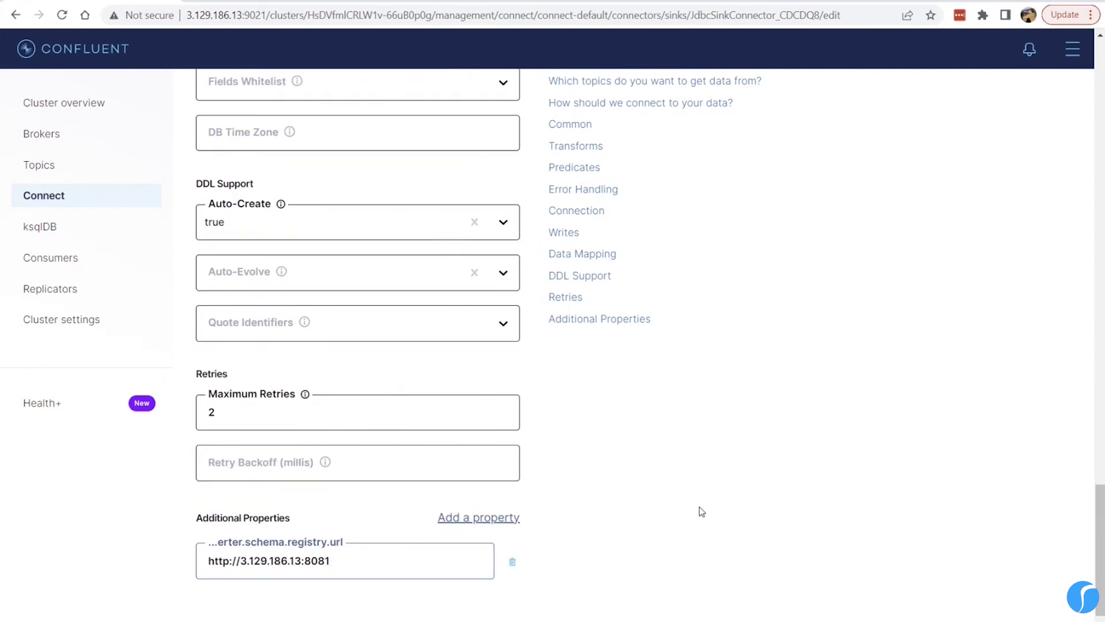